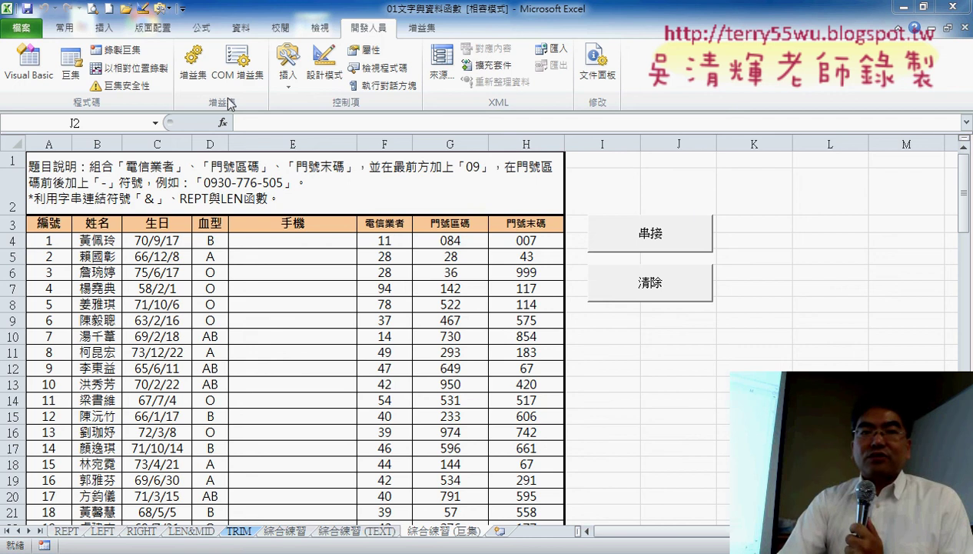
# - Open the Macro dialog listing the workbook's 串接 and 清除 macros
pyautogui.click(80, 80)
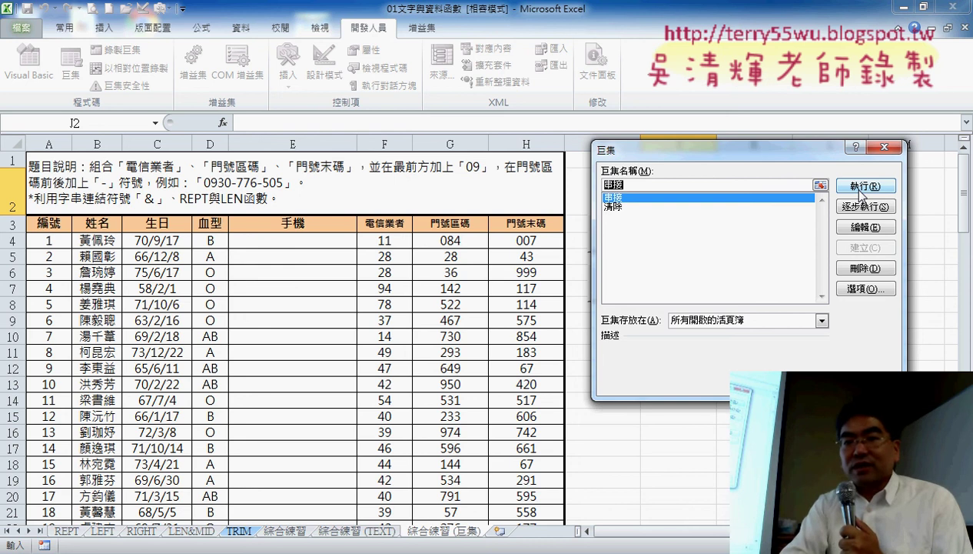
# - Open the 串接 macro's code in the VBA editor and move the editor window aside
pyautogui.click(860, 233)
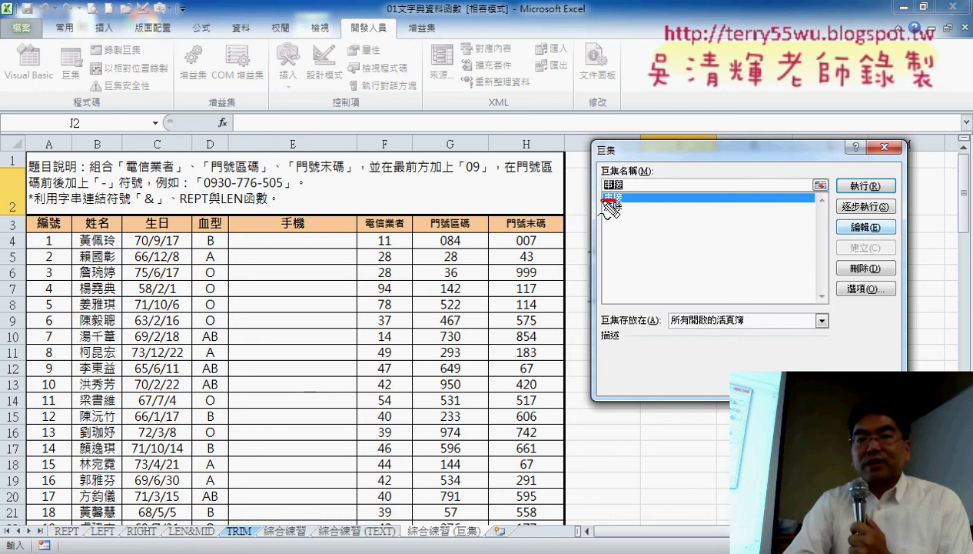
pyautogui.moveTo(612, 201); pyautogui.dragTo(628, 202)
pyautogui.moveTo(875, 245); pyautogui.dragTo(884, 219)
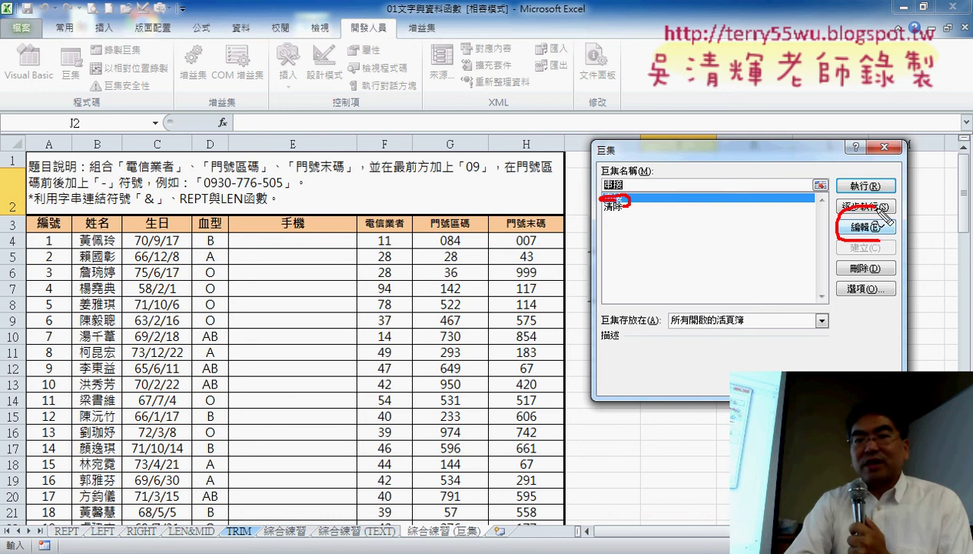
pyautogui.press('Escape')
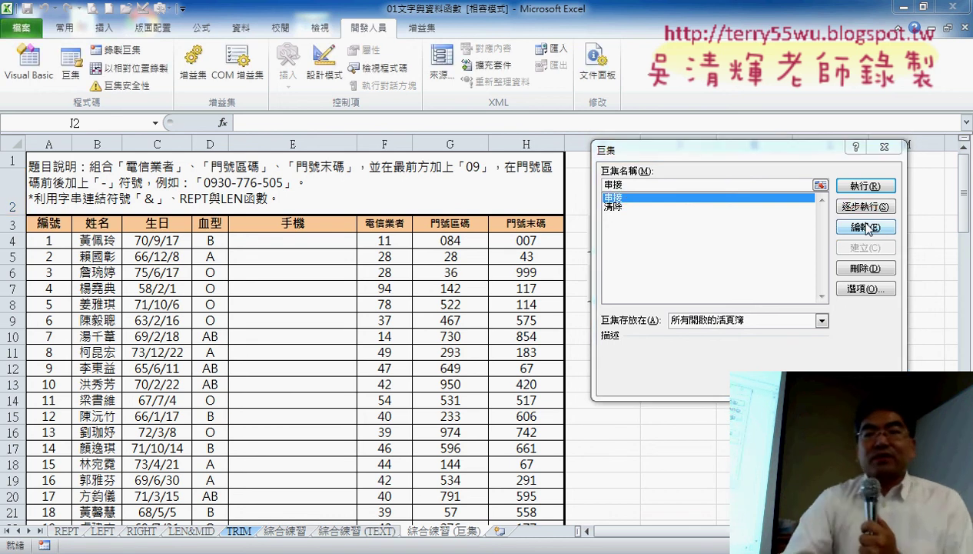
pyautogui.click(865, 228)
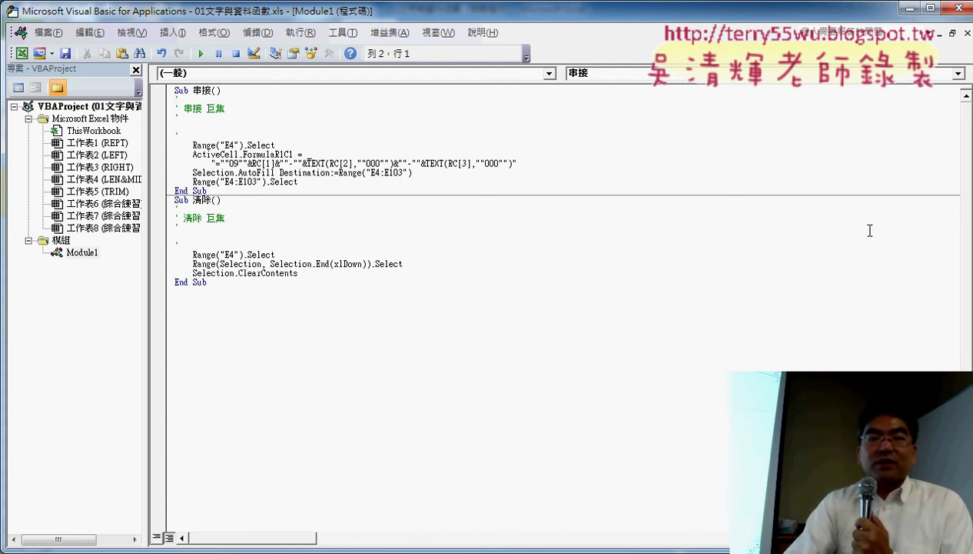
pyautogui.moveTo(145, 20)
pyautogui.mouseDown()
pyautogui.moveTo(202, 38)
pyautogui.moveTo(193, 33)
pyautogui.mouseUp()
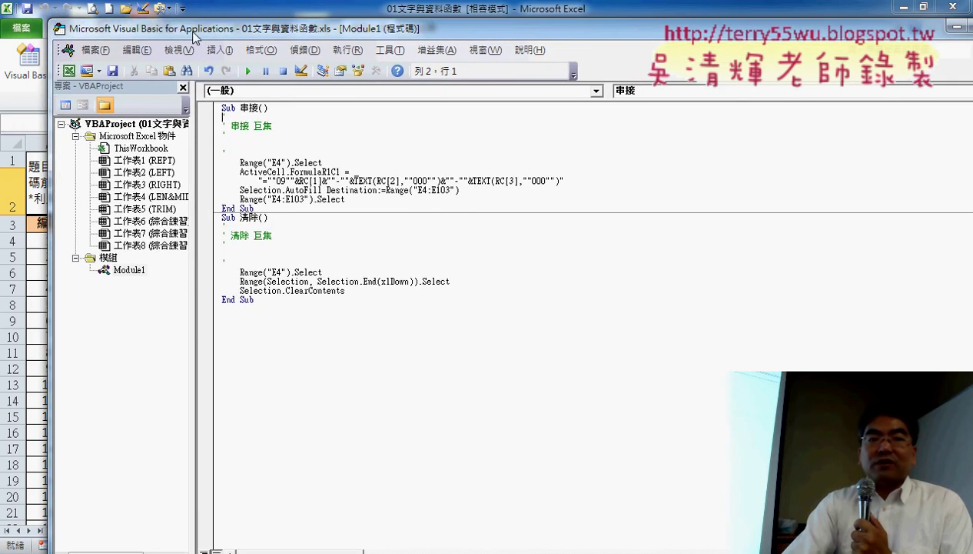
pyautogui.moveTo(52, 15)
pyautogui.mouseDown()
pyautogui.moveTo(266, 93)
pyautogui.moveTo(205, 50)
pyautogui.mouseUp()
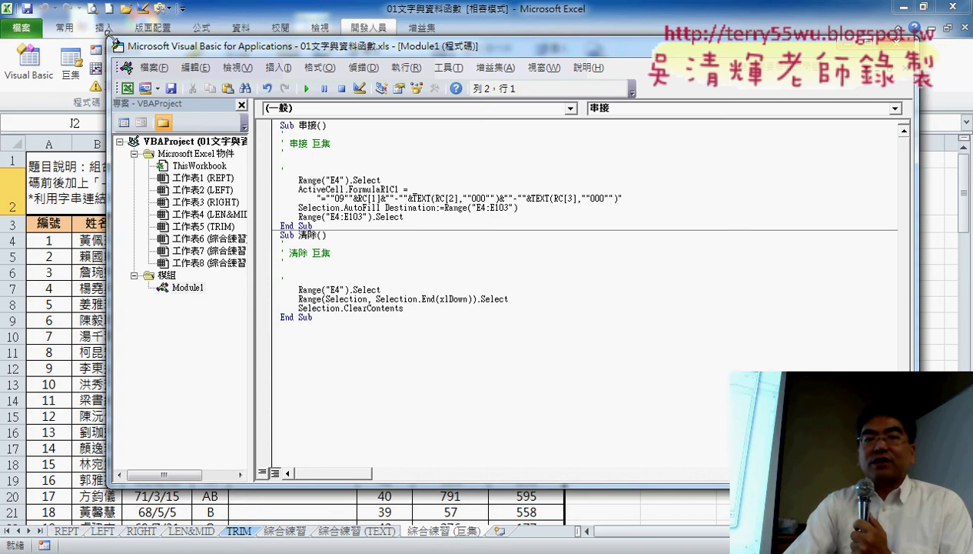
pyautogui.moveTo(106, 37)
pyautogui.mouseDown()
pyautogui.moveTo(200, 93)
pyautogui.moveTo(59, 37)
pyautogui.mouseUp()
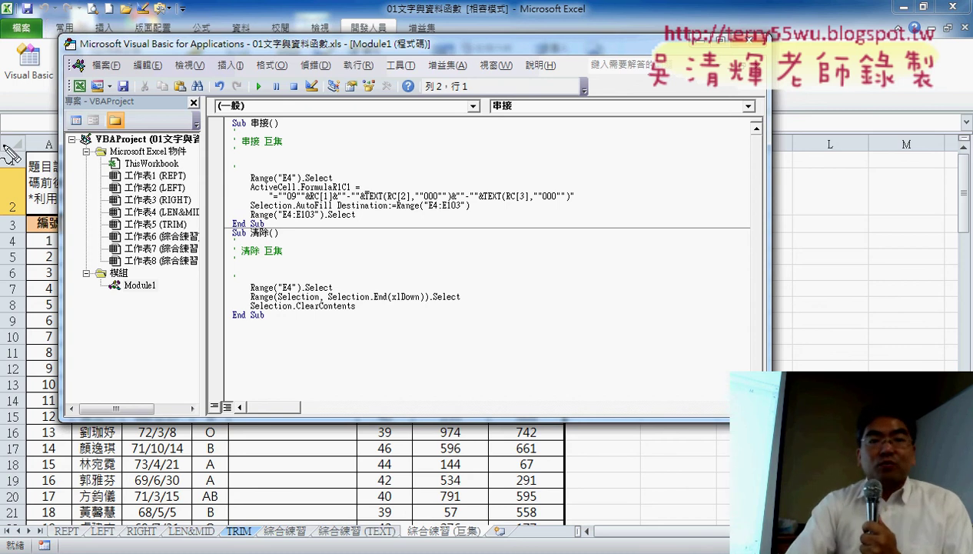
pyautogui.moveTo(158, 300)
pyautogui.mouseDown()
pyautogui.moveTo(103, 301)
pyautogui.moveTo(181, 283)
pyautogui.mouseUp()
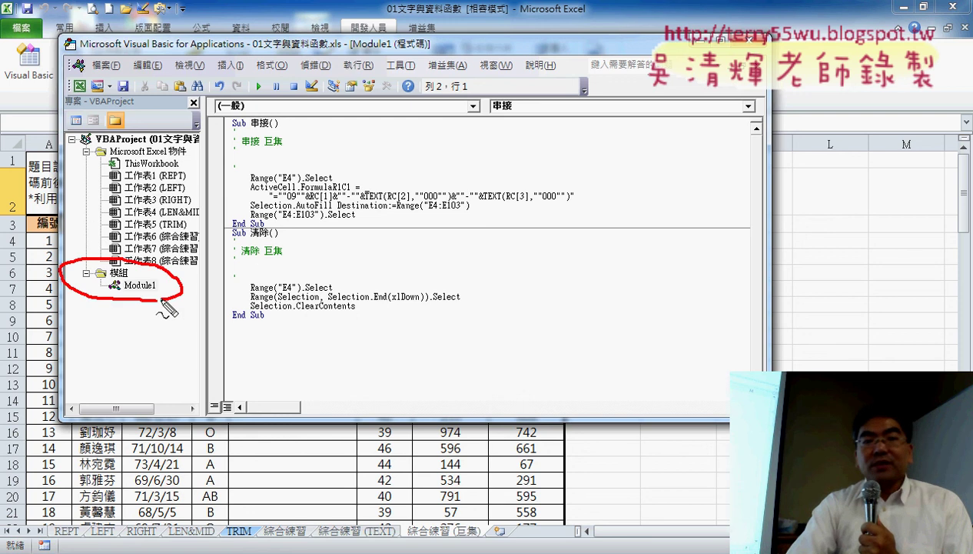
pyautogui.moveTo(270, 231); pyautogui.dragTo(303, 230)
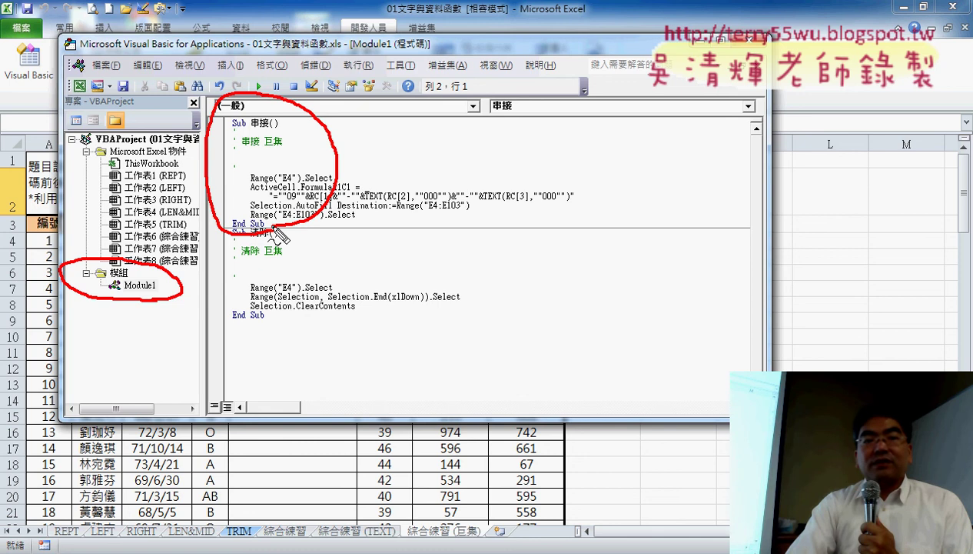
pyautogui.moveTo(232, 130); pyautogui.dragTo(245, 131)
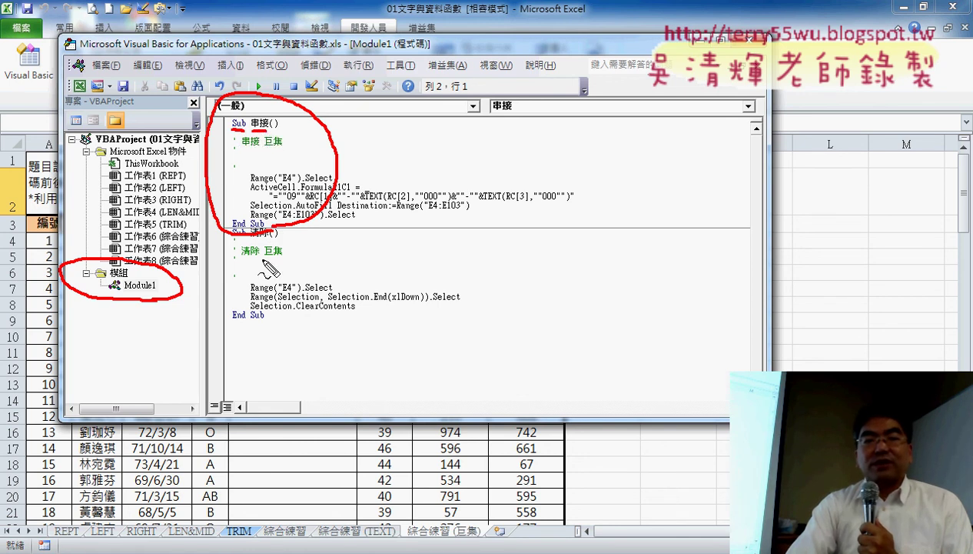
pyautogui.moveTo(261, 339); pyautogui.dragTo(261, 338)
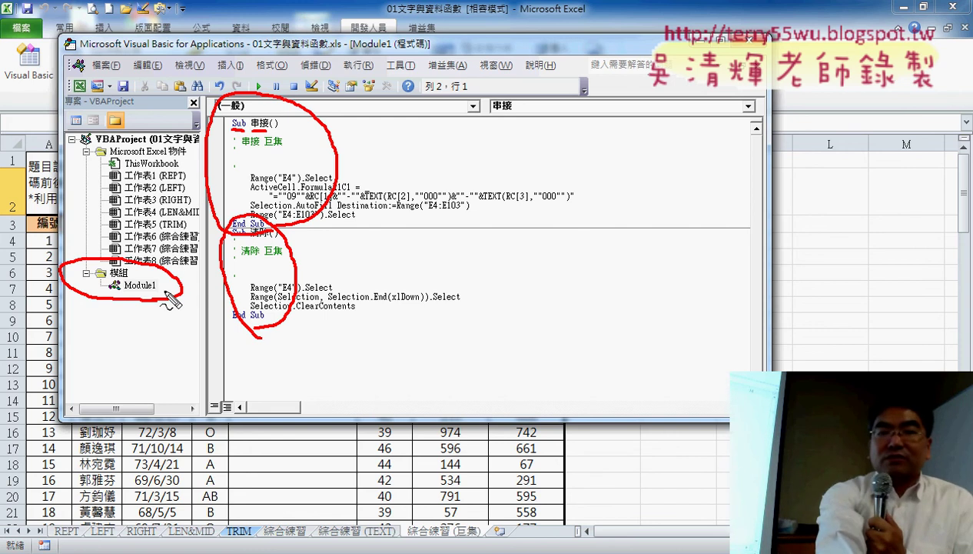
pyautogui.press('Escape')
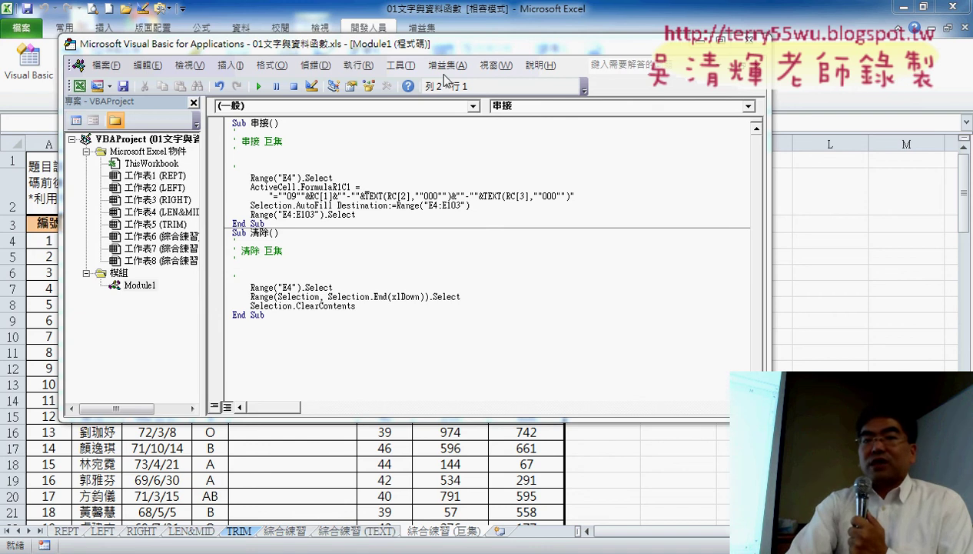
# - Set the VBA code font size to 12 in the Editor Format options
pyautogui.click(401, 66)
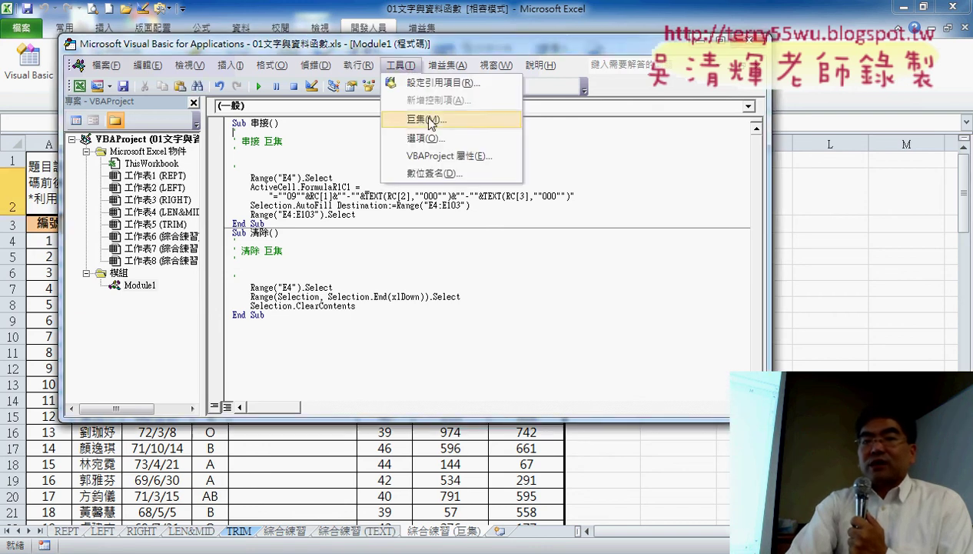
pyautogui.click(432, 139)
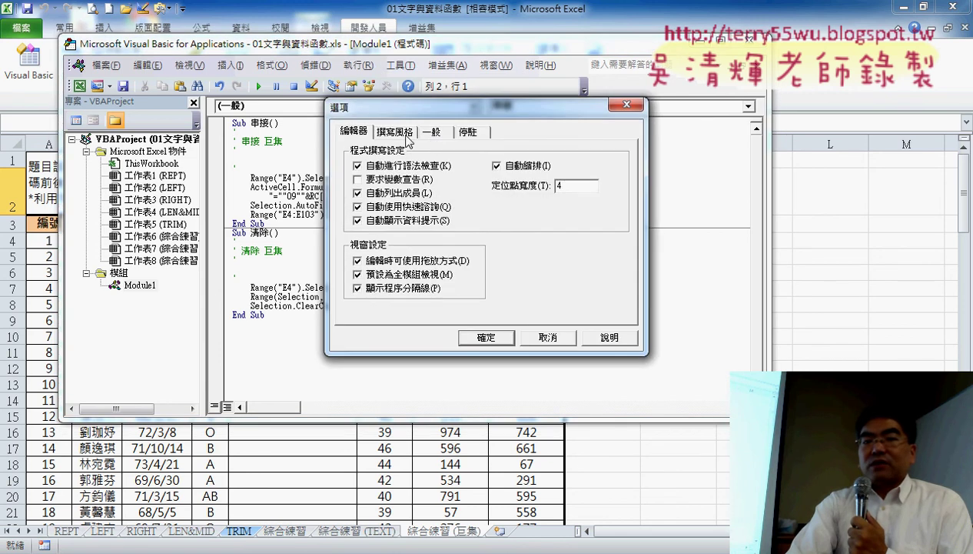
pyautogui.click(400, 134)
pyautogui.click(559, 200)
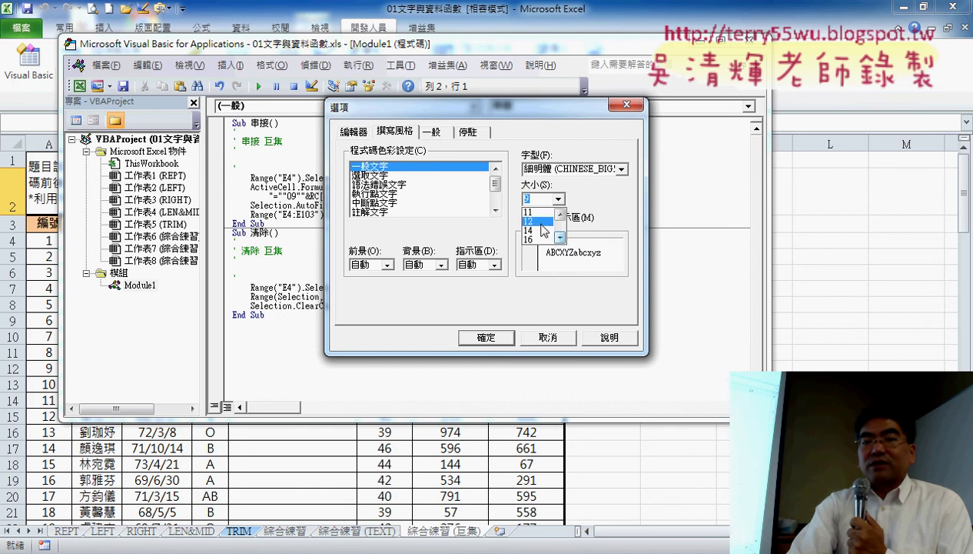
pyautogui.click(542, 229)
pyautogui.click(487, 338)
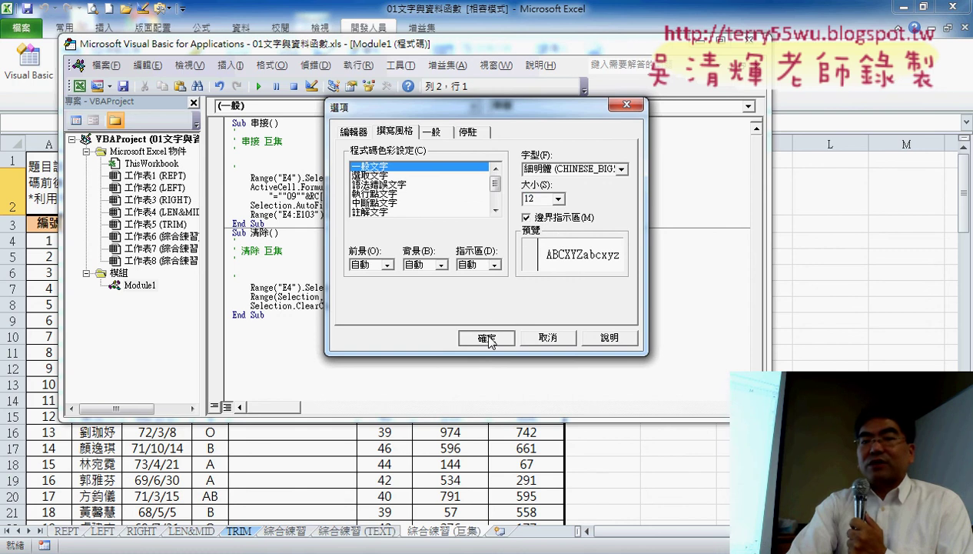
pyautogui.click(554, 200)
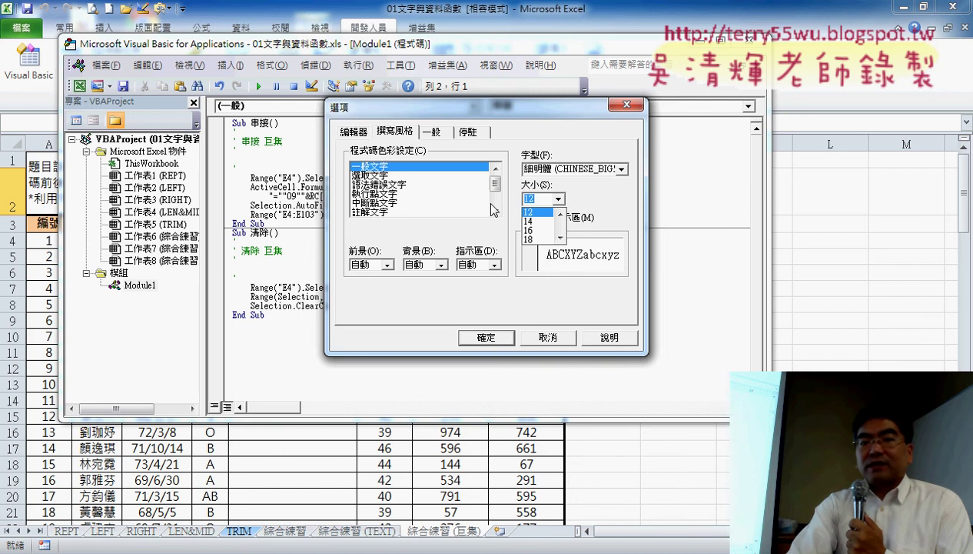
pyautogui.click(538, 213)
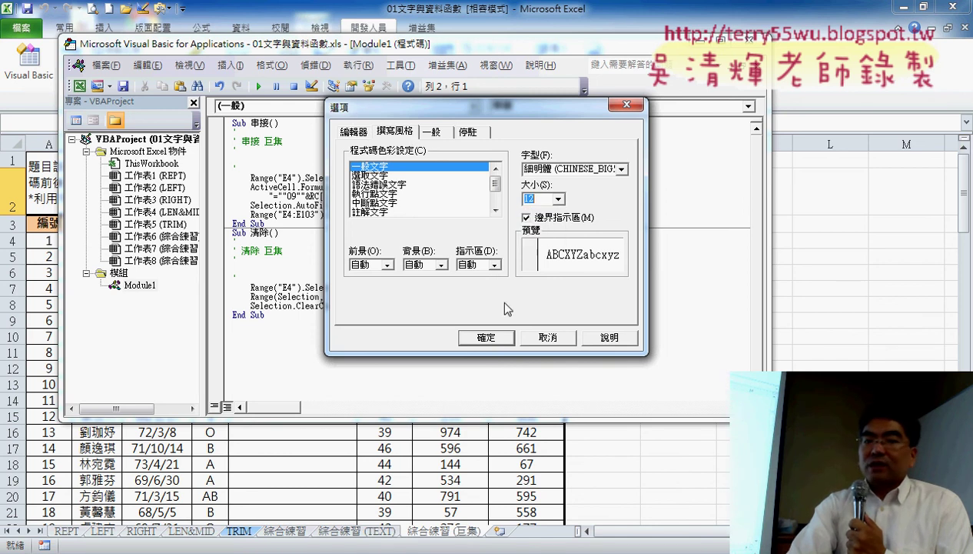
pyautogui.click(486, 337)
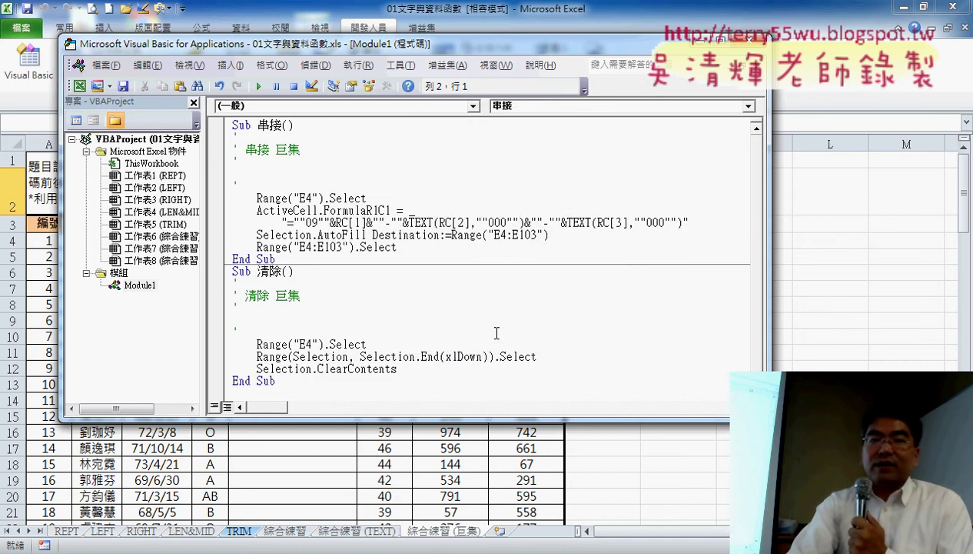
# - Change the code font size to 14 and widen the editor so the formula line fits
pyautogui.click(400, 66)
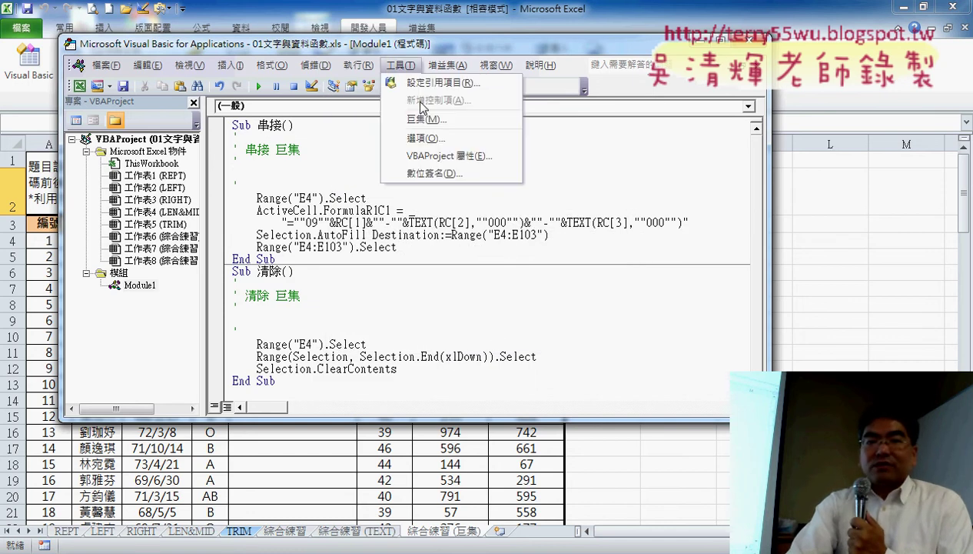
pyautogui.click(439, 145)
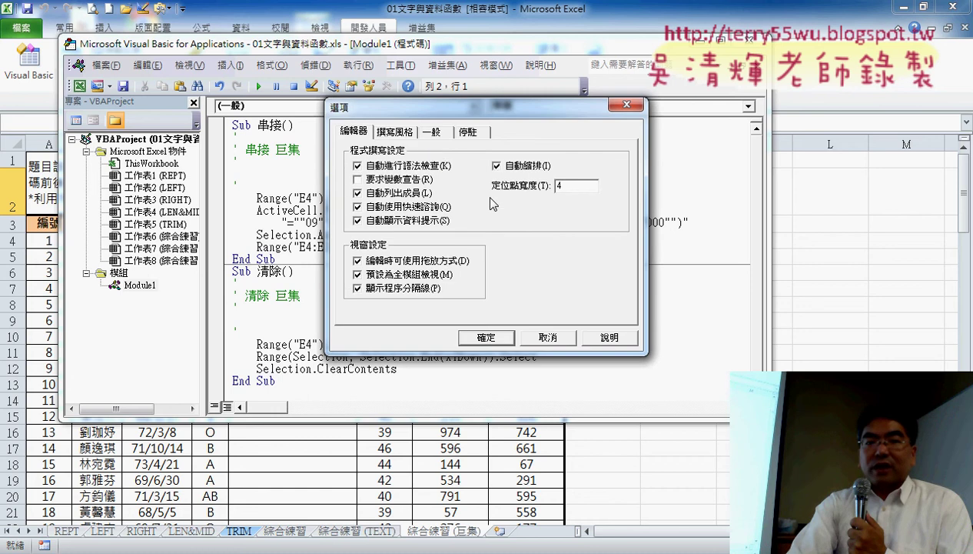
pyautogui.click(407, 133)
pyautogui.click(558, 198)
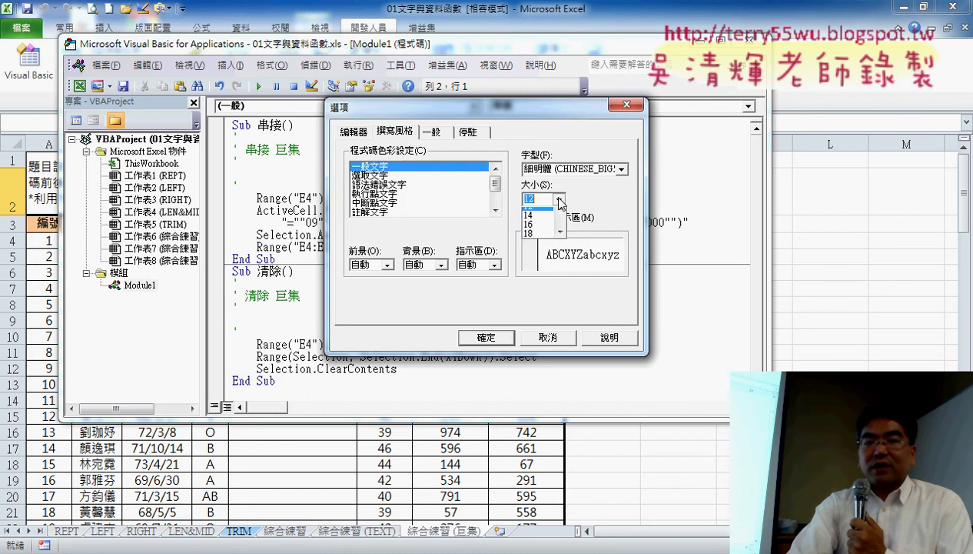
pyautogui.click(532, 220)
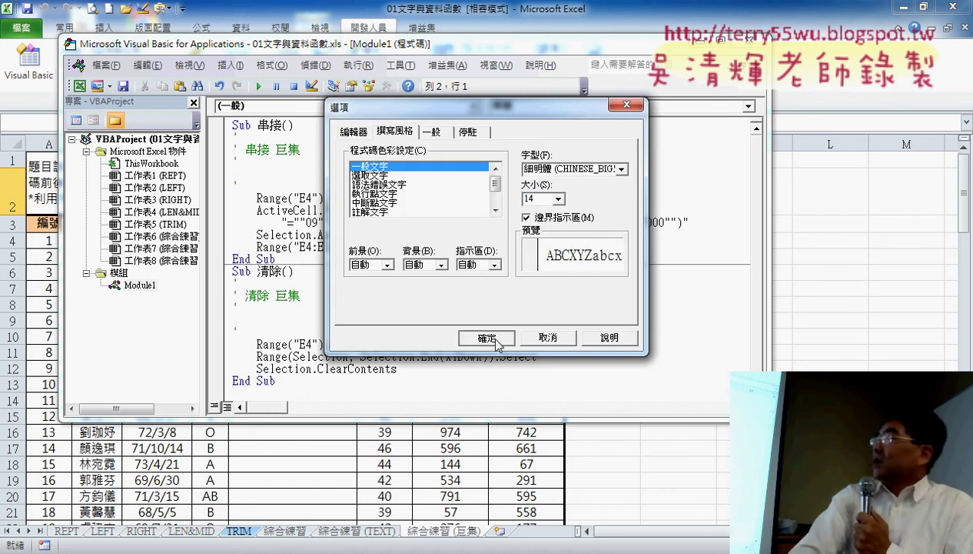
pyautogui.click(507, 335)
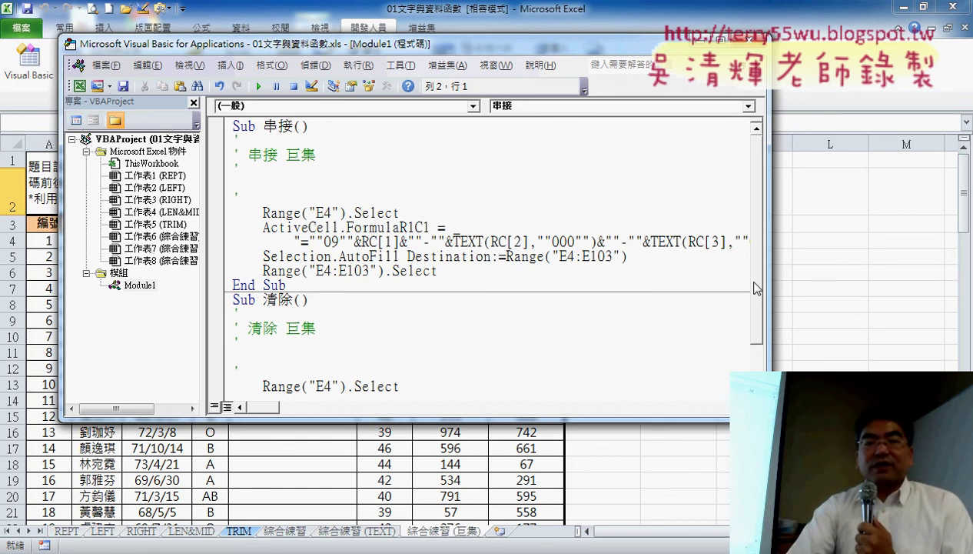
pyautogui.moveTo(770, 289); pyautogui.dragTo(928, 289)
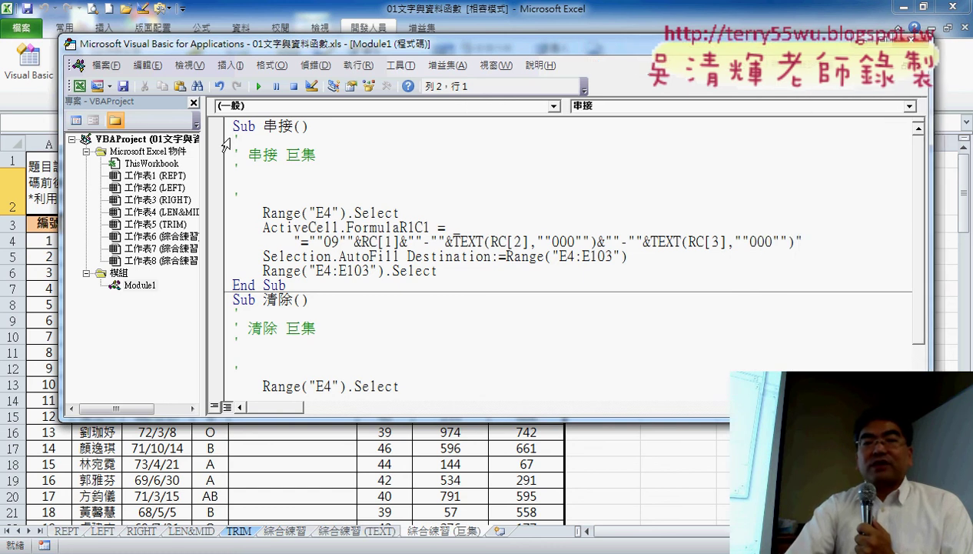
pyautogui.moveTo(258, 129)
pyautogui.mouseDown()
pyautogui.moveTo(232, 127)
pyautogui.moveTo(307, 127)
pyautogui.mouseUp()
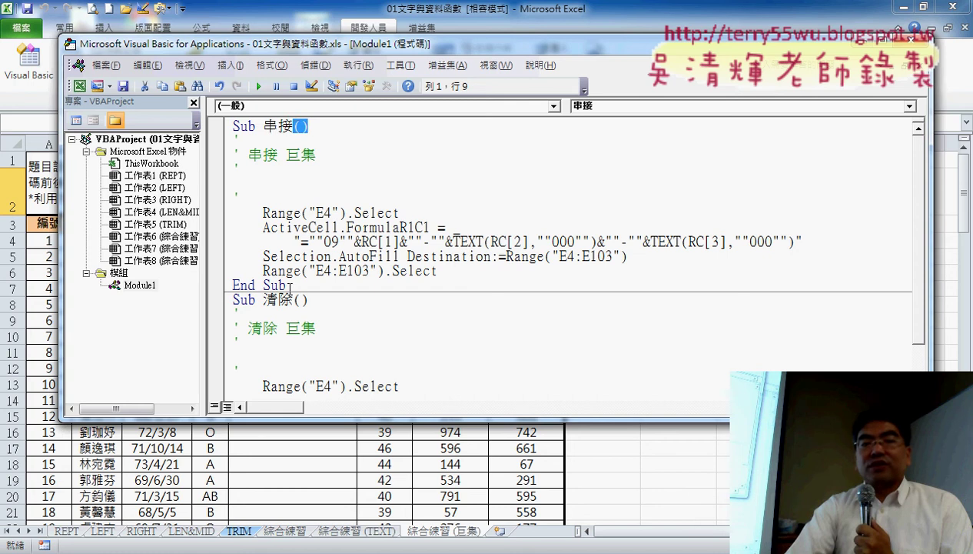
# - Delete the recorded comment lines under Sub 串接() and begin a ' comment
pyautogui.moveTo(290, 285); pyautogui.dragTo(225, 119)
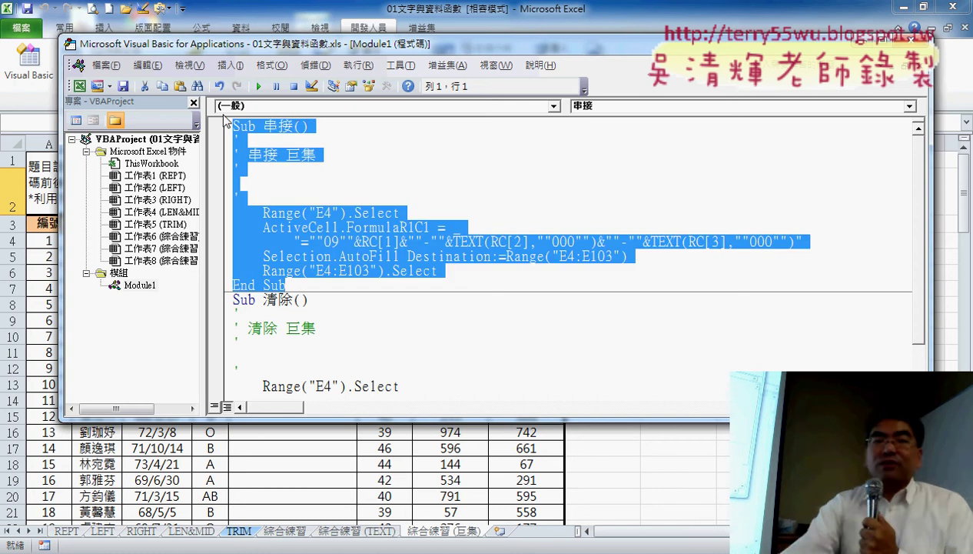
pyautogui.click(291, 206)
pyautogui.moveTo(231, 201); pyautogui.dragTo(219, 139)
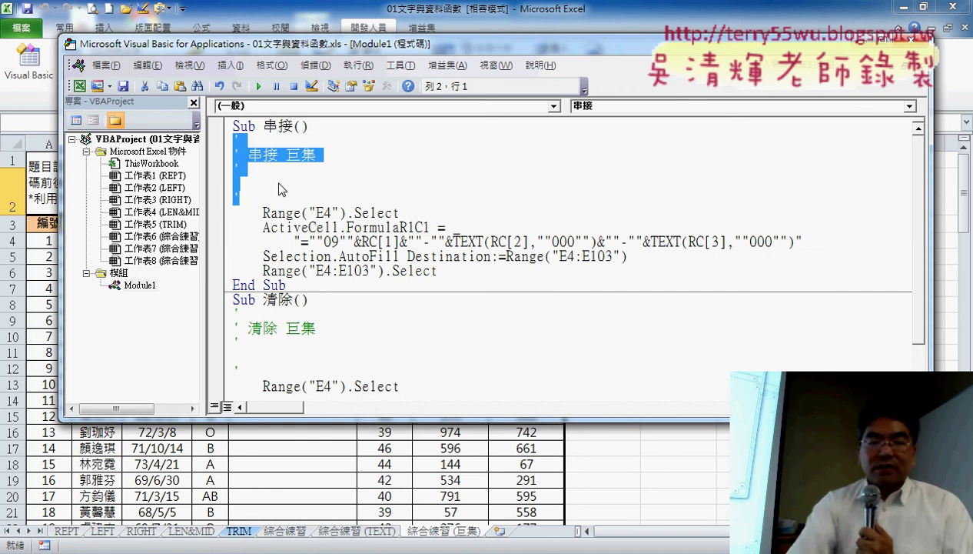
pyautogui.press('Delete')
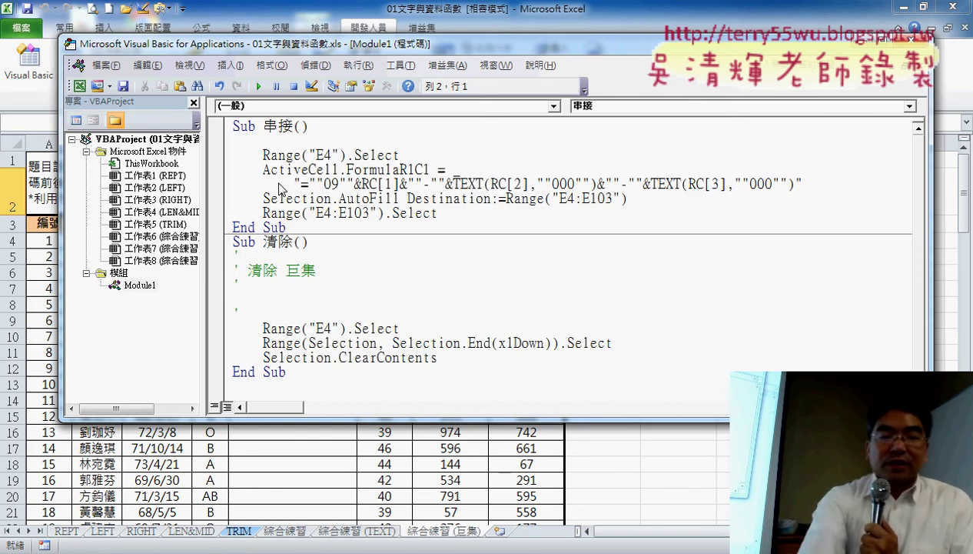
pyautogui.write("'1.")
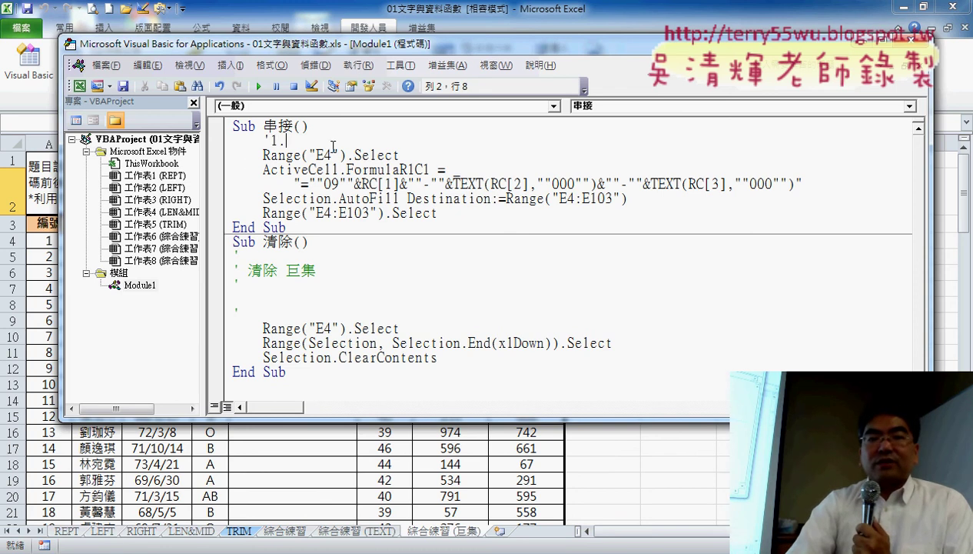
# - Highlight Range("E4") and .Select to explain them, then add a new line below that statement
pyautogui.moveTo(317, 155); pyautogui.dragTo(400, 155)
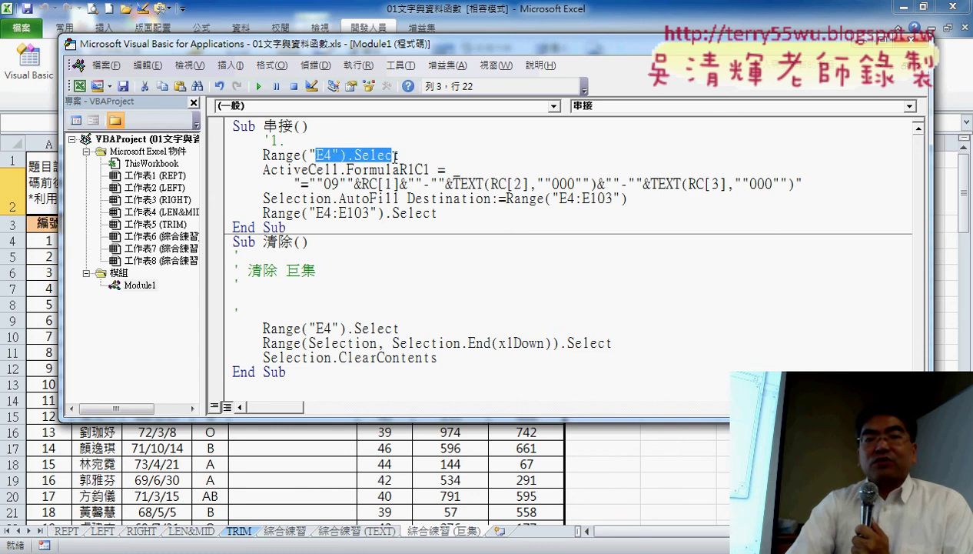
pyautogui.click(400, 155)
pyautogui.moveTo(262, 154); pyautogui.dragTo(350, 155)
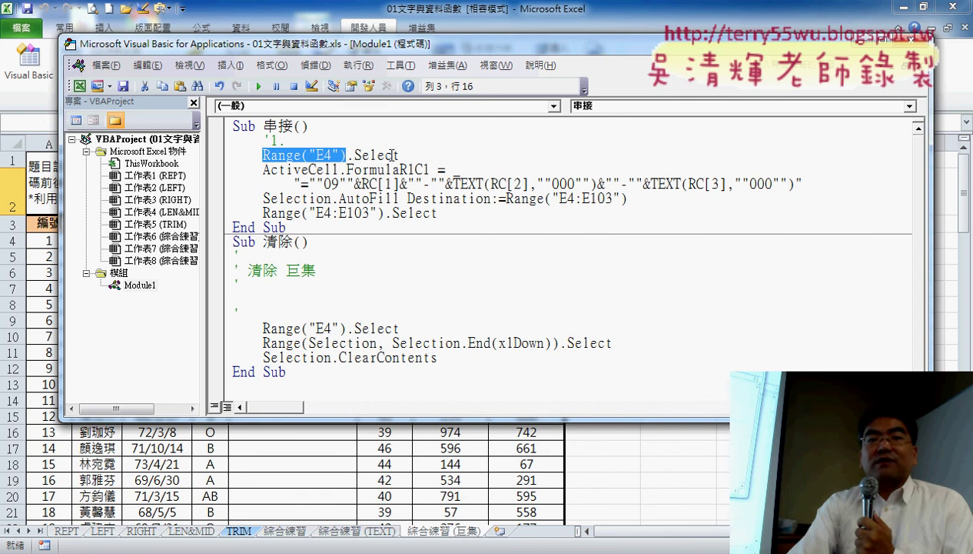
pyautogui.moveTo(398, 155); pyautogui.dragTo(348, 154)
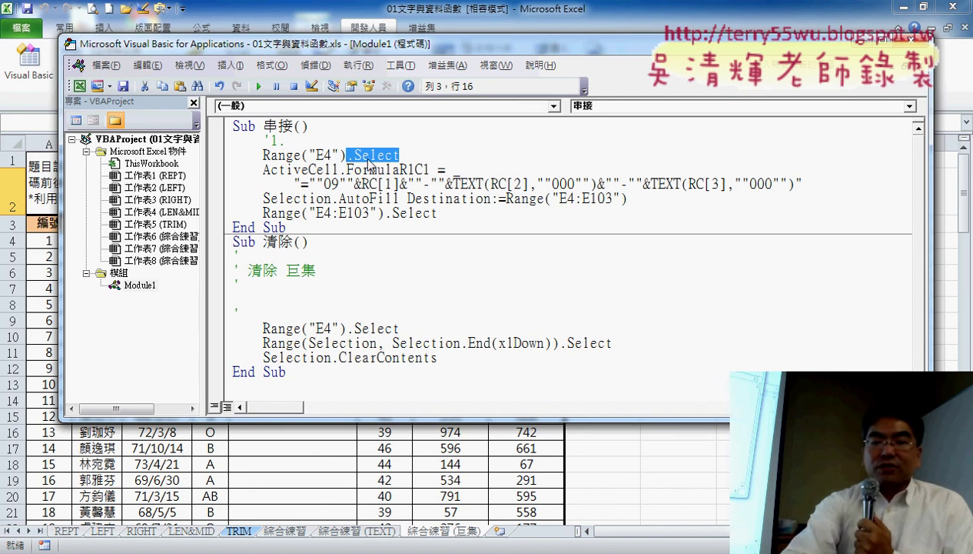
pyautogui.click(422, 156)
pyautogui.press('Return')
pyautogui.write("'")
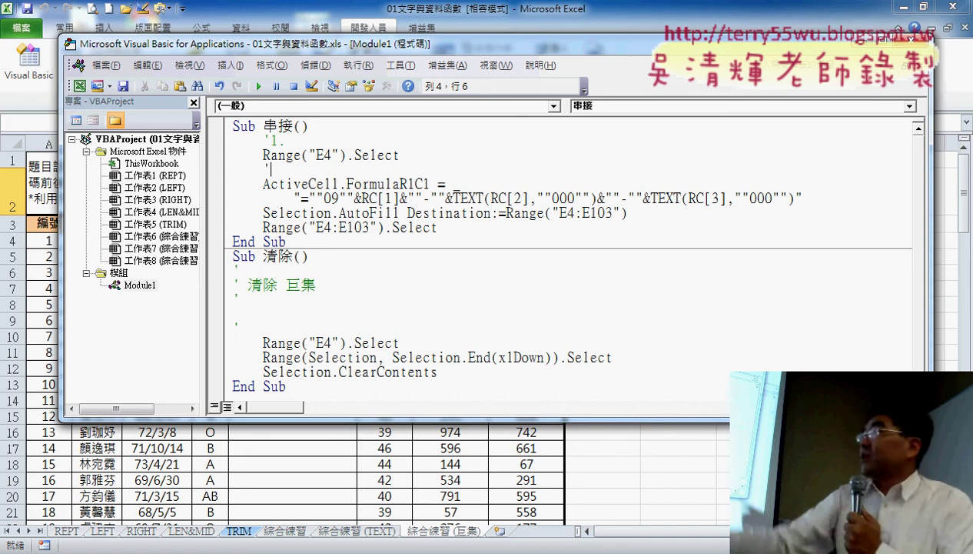
# - Fill in the placeholder step comments '1.XXXX and '2.XXXXX around Range("E4").Select
pyautogui.write('2.')
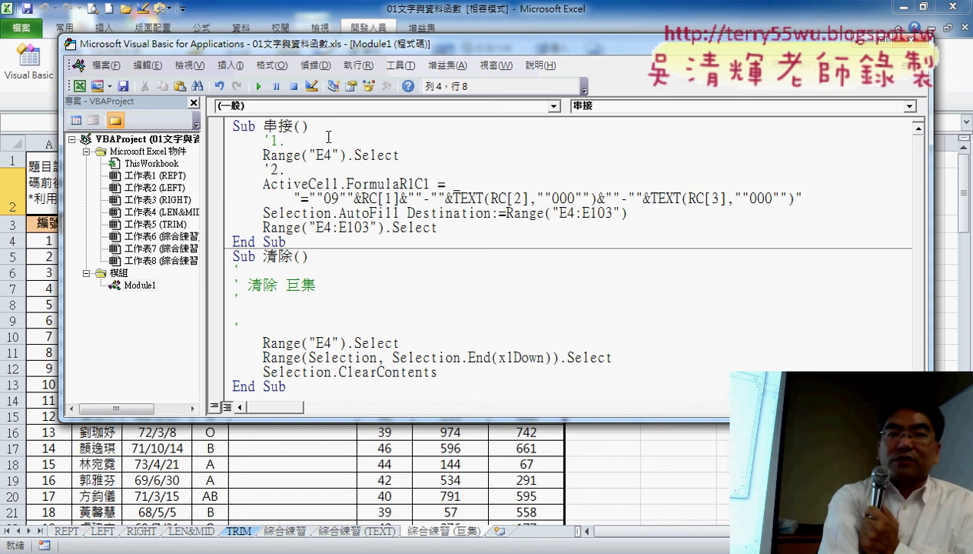
pyautogui.write('XX')
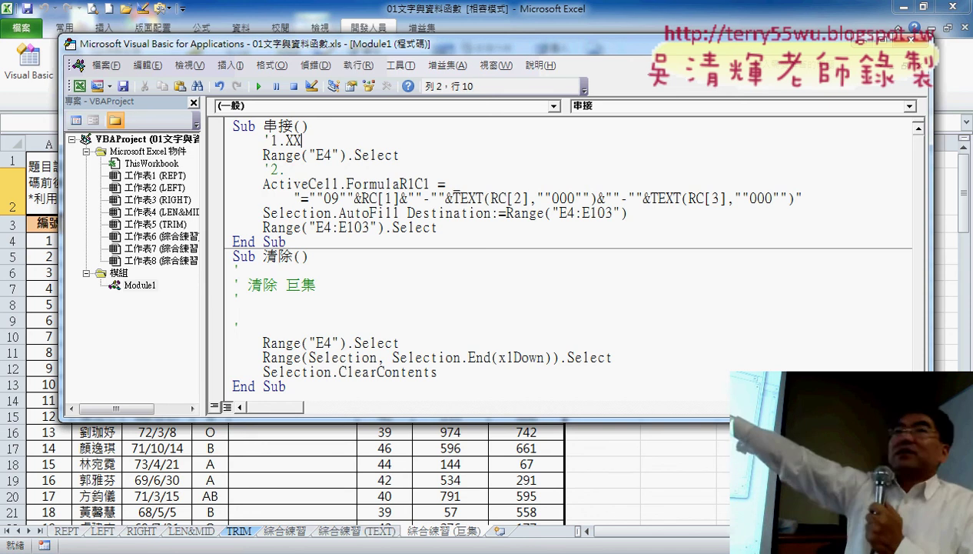
pyautogui.write('XX')
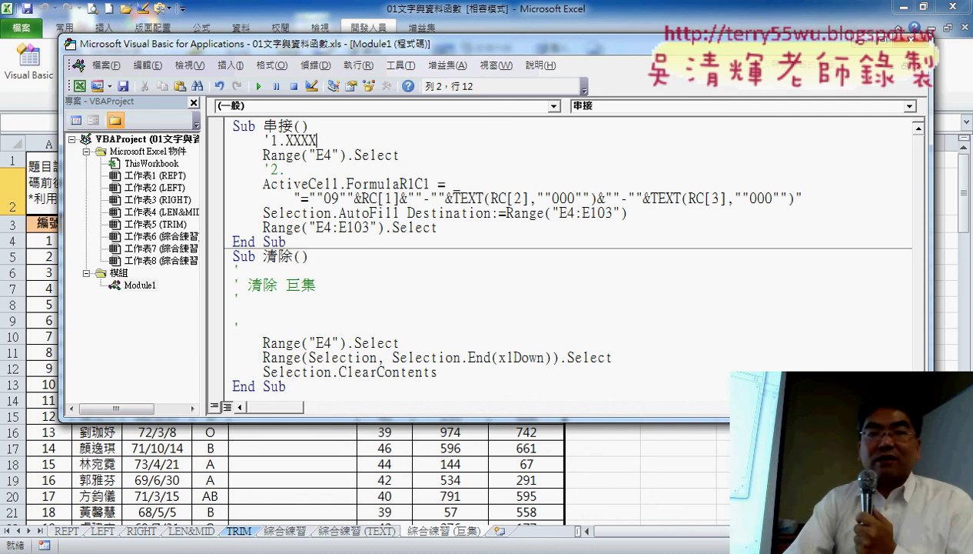
pyautogui.click(338, 168)
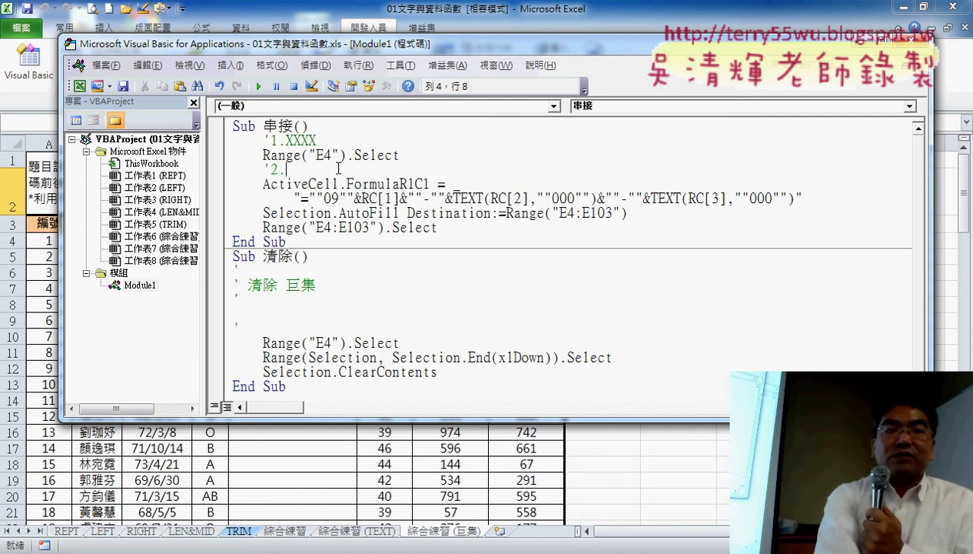
pyautogui.write('XXXXX')
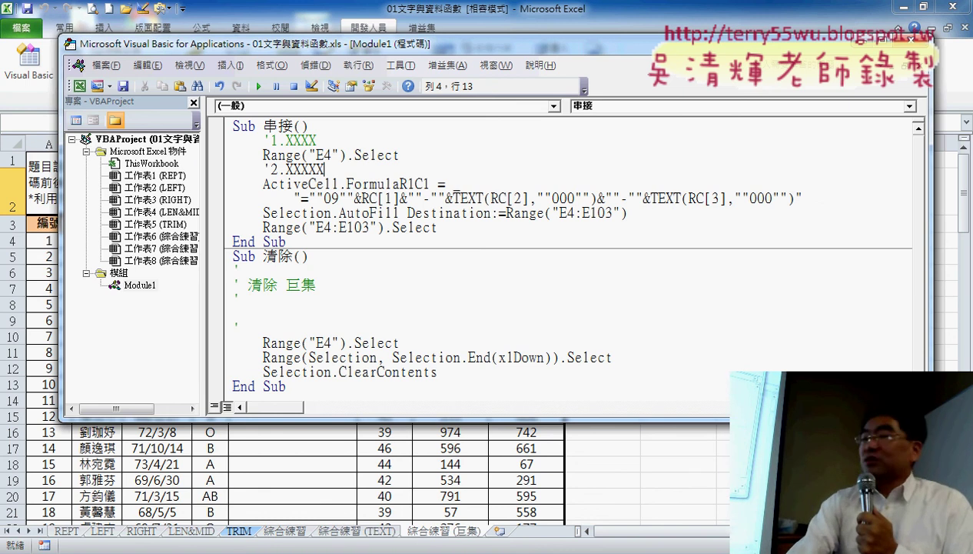
# - Insert an unindented '3.XXXXX comment after the formula line, above Selection.AutoFill
pyautogui.click(654, 223)
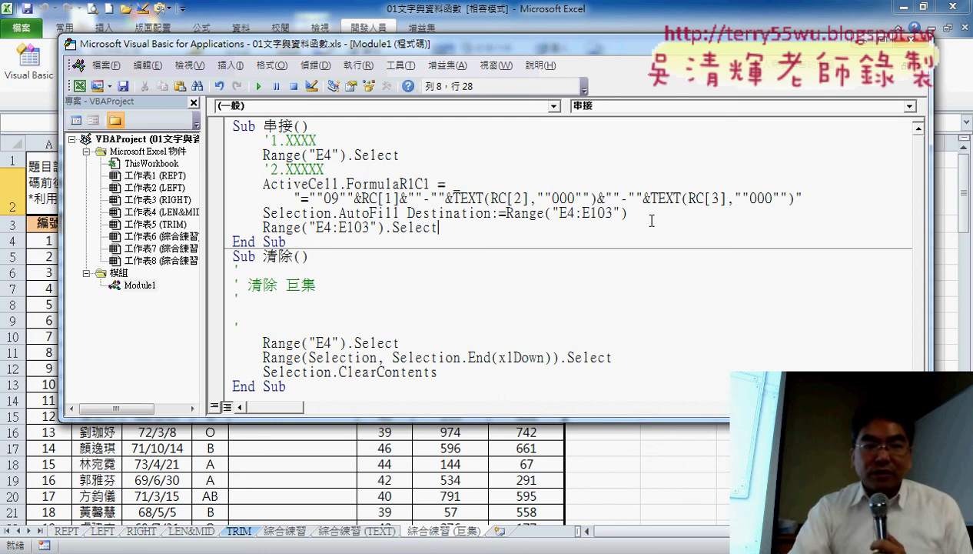
pyautogui.click(646, 216)
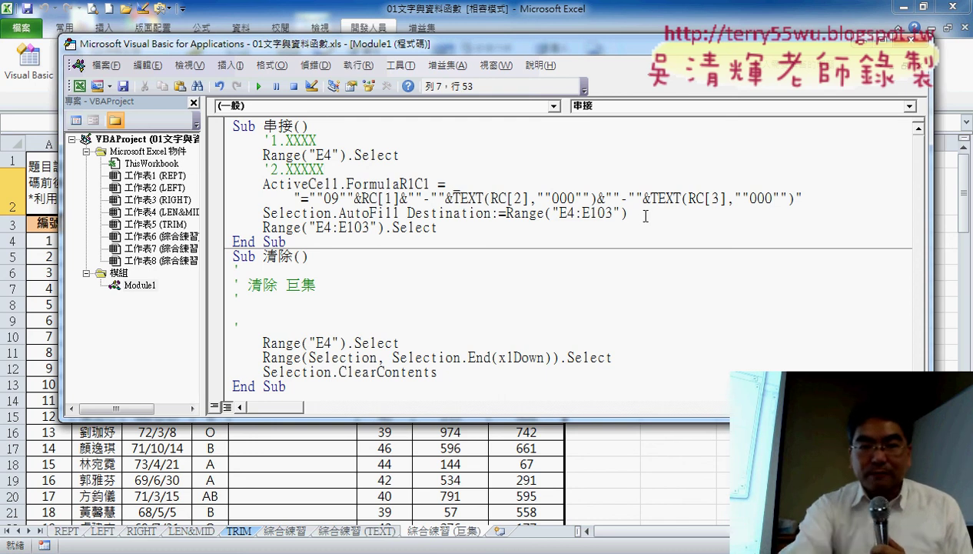
pyautogui.click(823, 199)
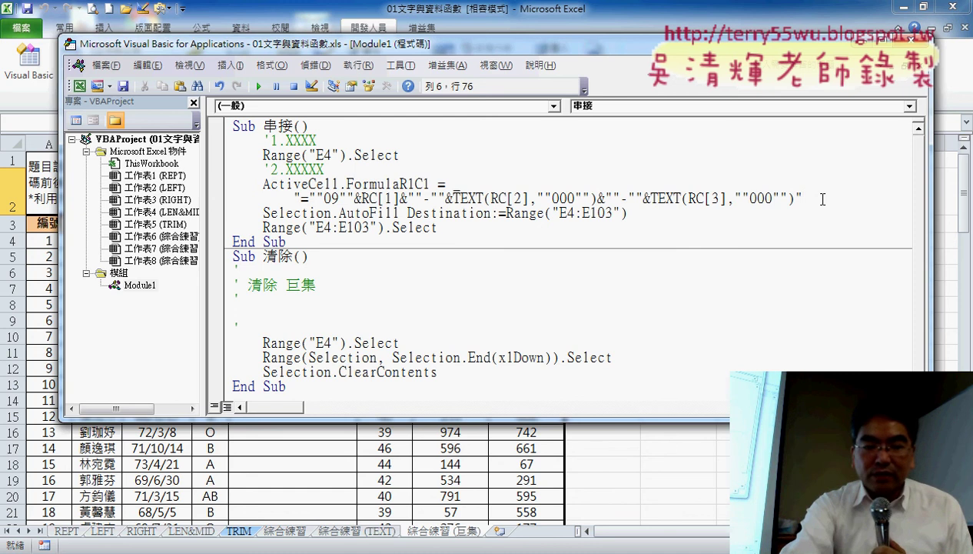
pyautogui.press('Return')
pyautogui.press('BackSpace')
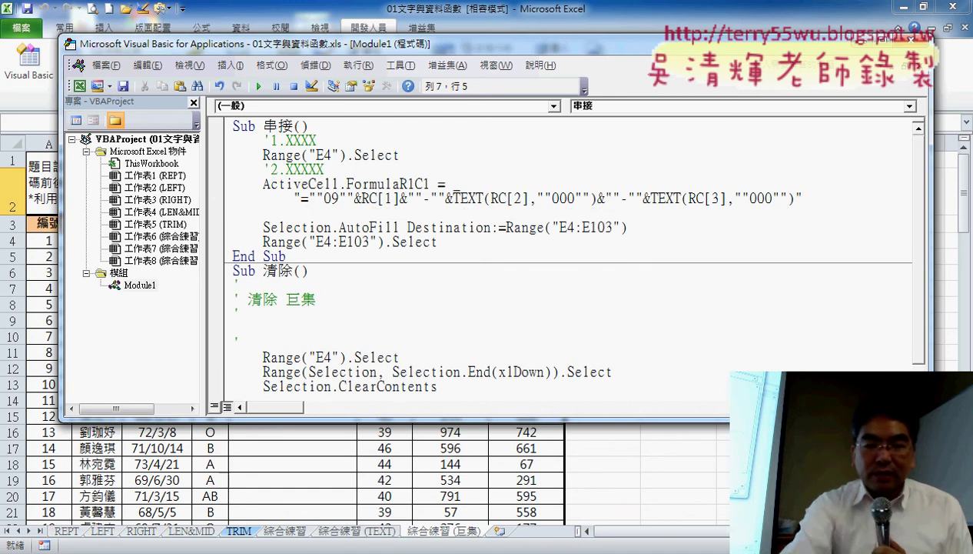
pyautogui.write("'3")
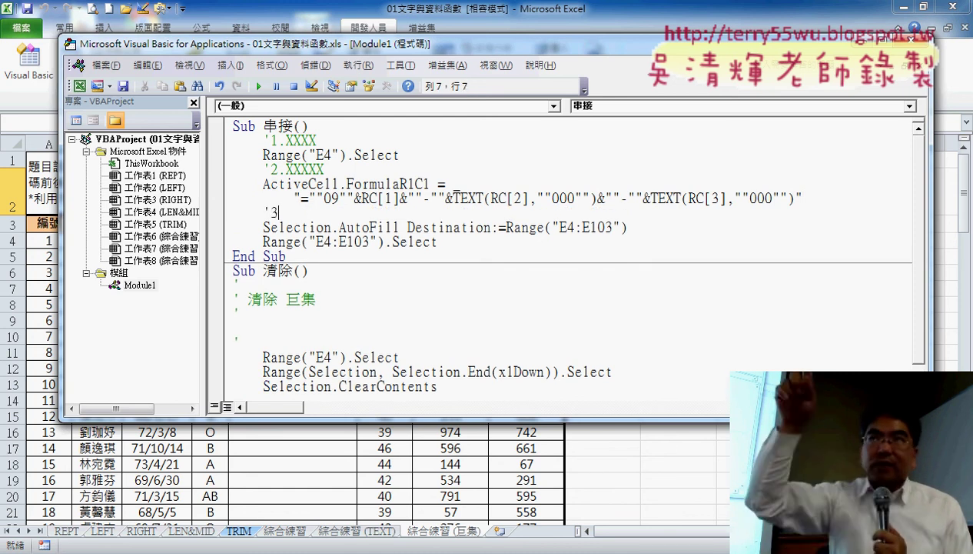
pyautogui.write('.')
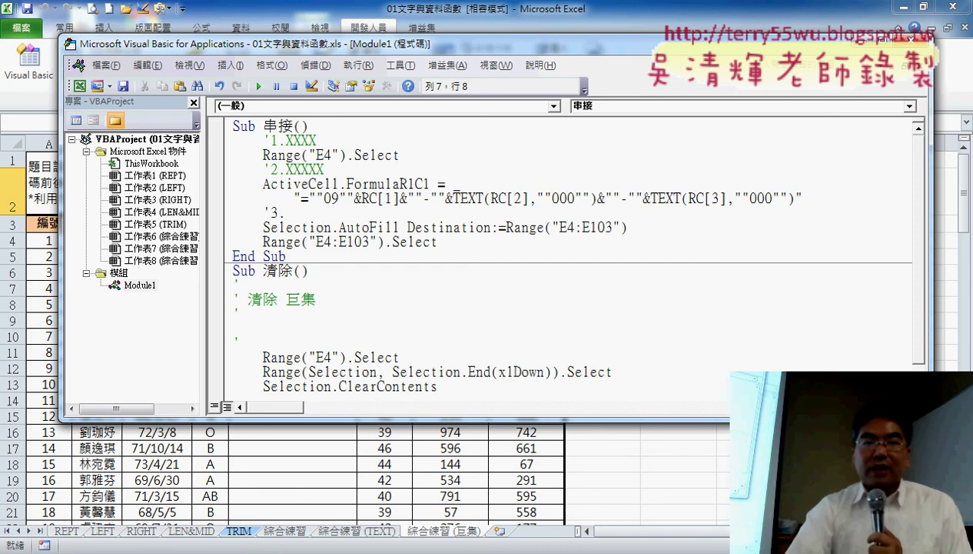
pyautogui.write('XXXXX')
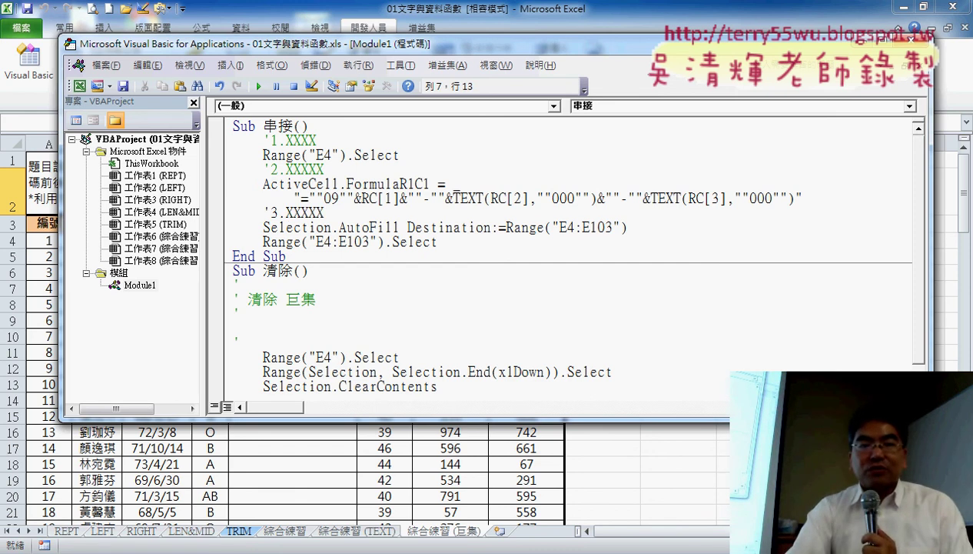
# - Replace the 清除 macro's recorded comments with step comment 1 and start the next comment line
pyautogui.moveTo(239, 340); pyautogui.dragTo(232, 288)
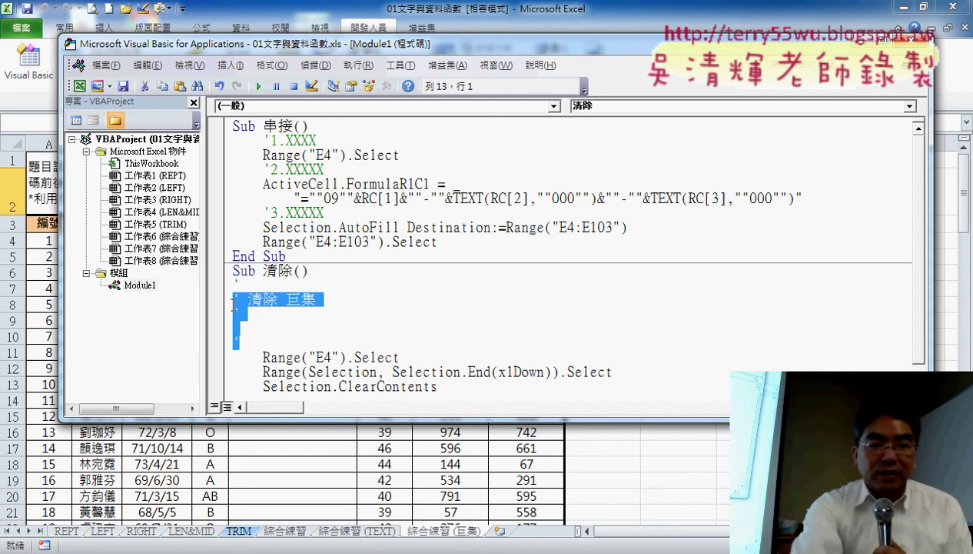
pyautogui.press('Delete')
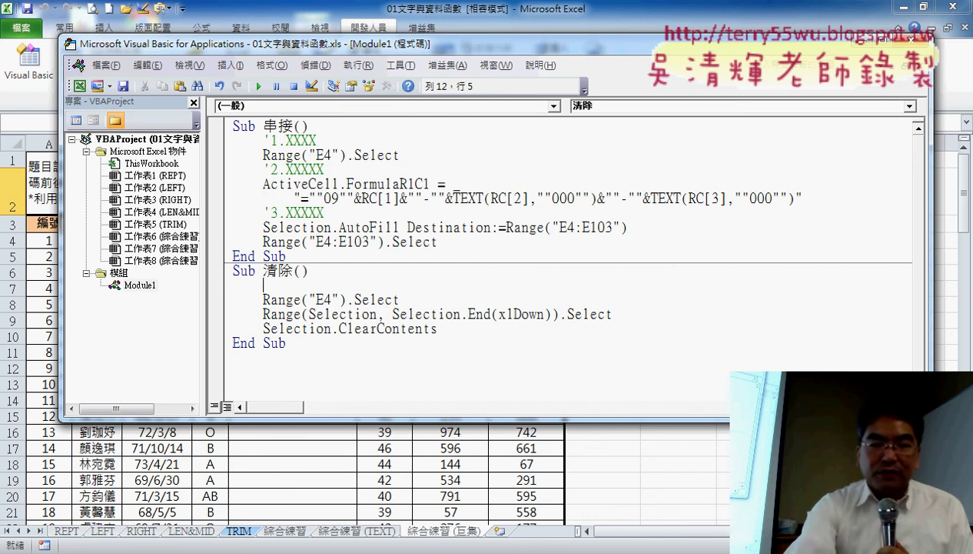
pyautogui.write('1.')
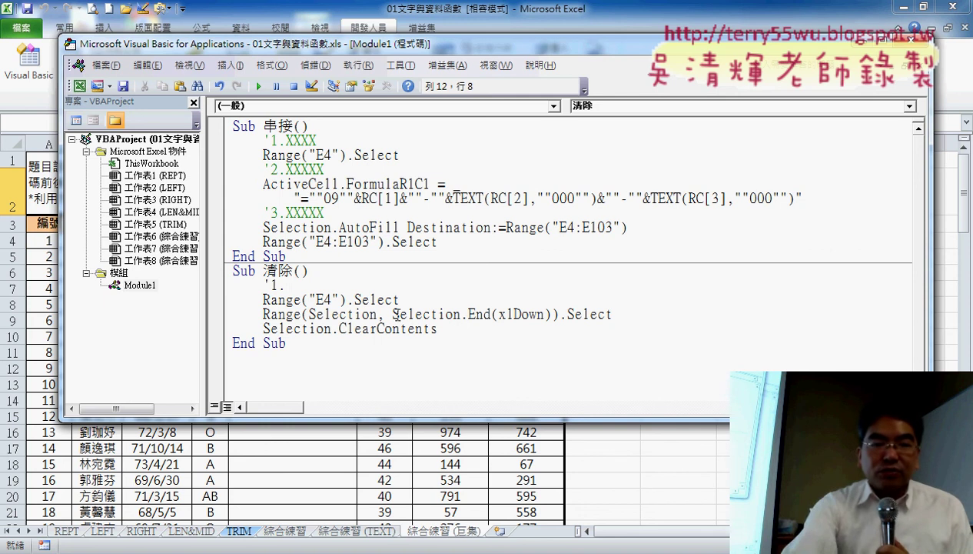
pyautogui.press('Return')
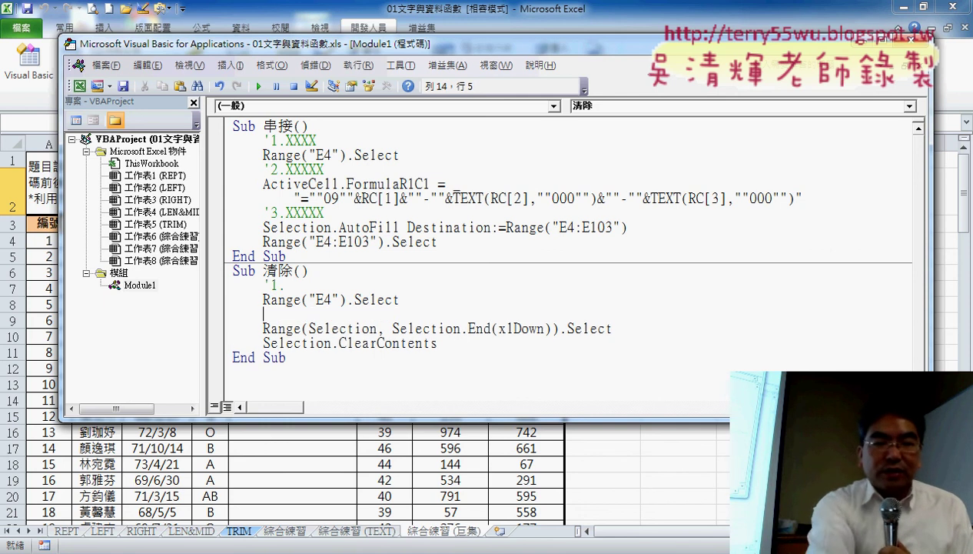
pyautogui.write("'2.")
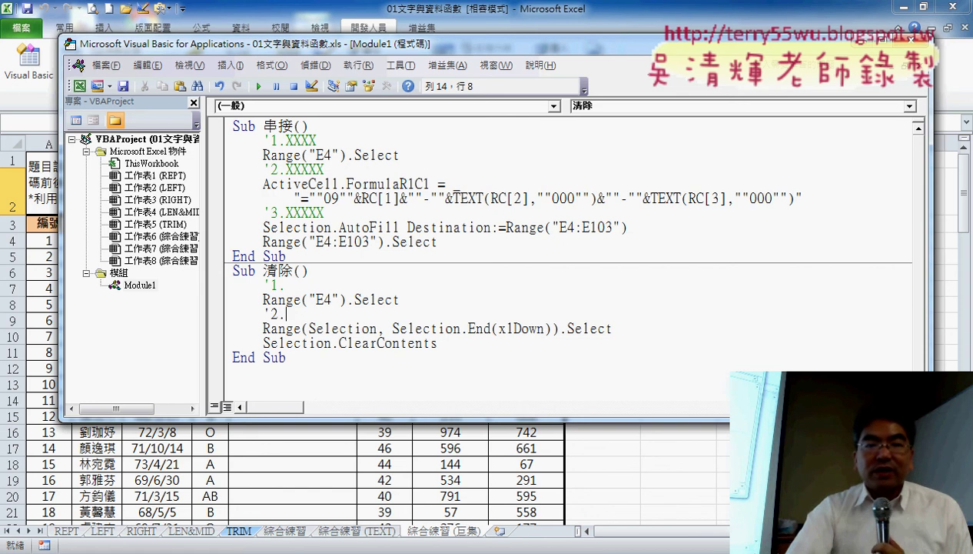
# - Add a ' step comment line above Selection.ClearContents and highlight ClearContents
pyautogui.moveTo(626, 330); pyautogui.dragTo(262, 328)
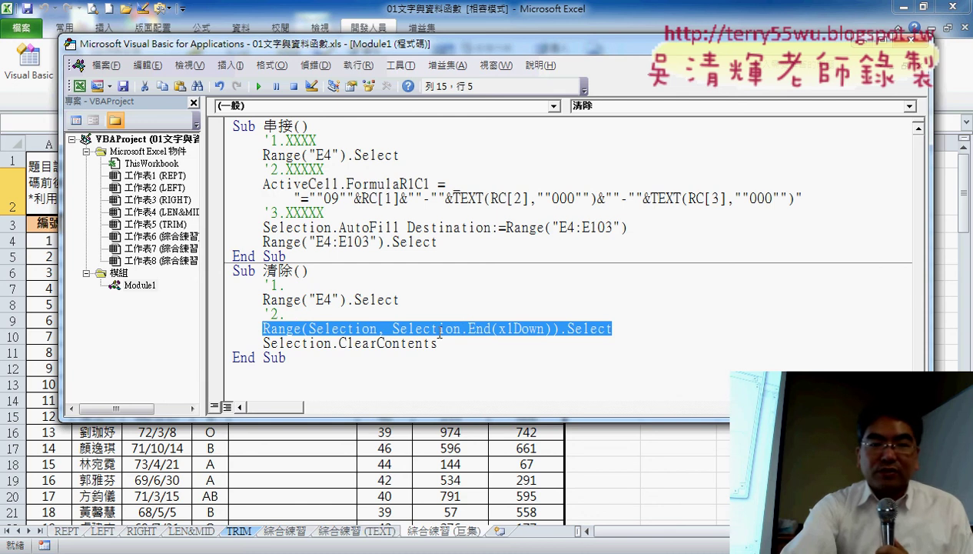
pyautogui.click(641, 338)
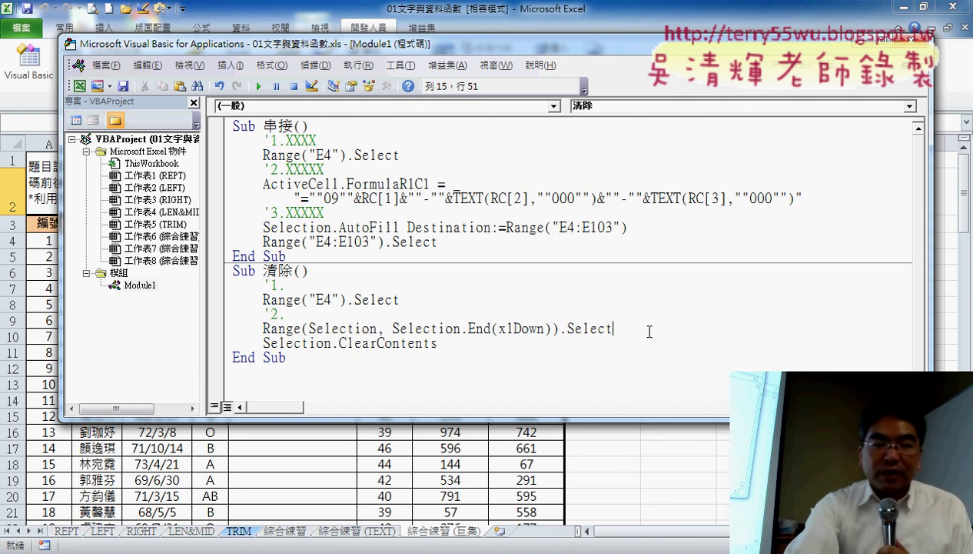
pyautogui.press('Return')
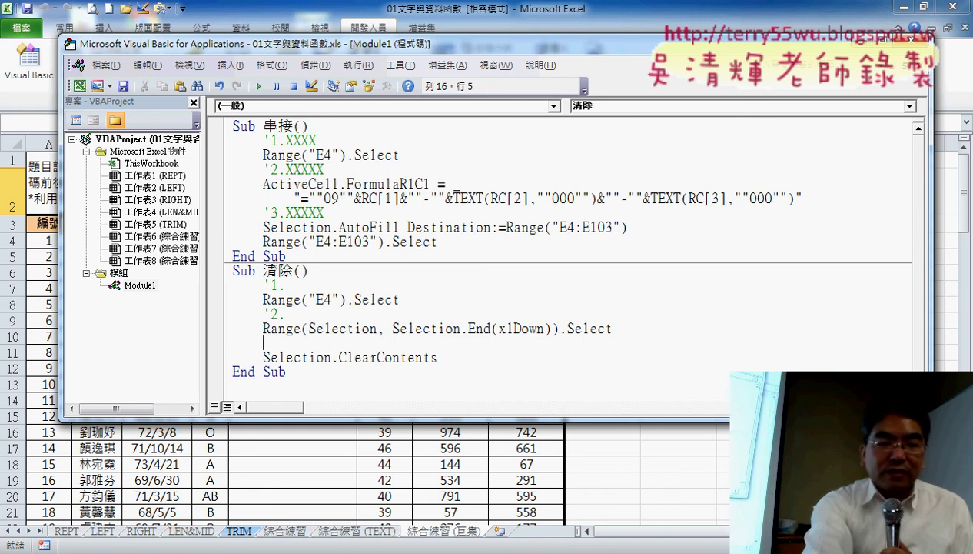
pyautogui.write("'3.")
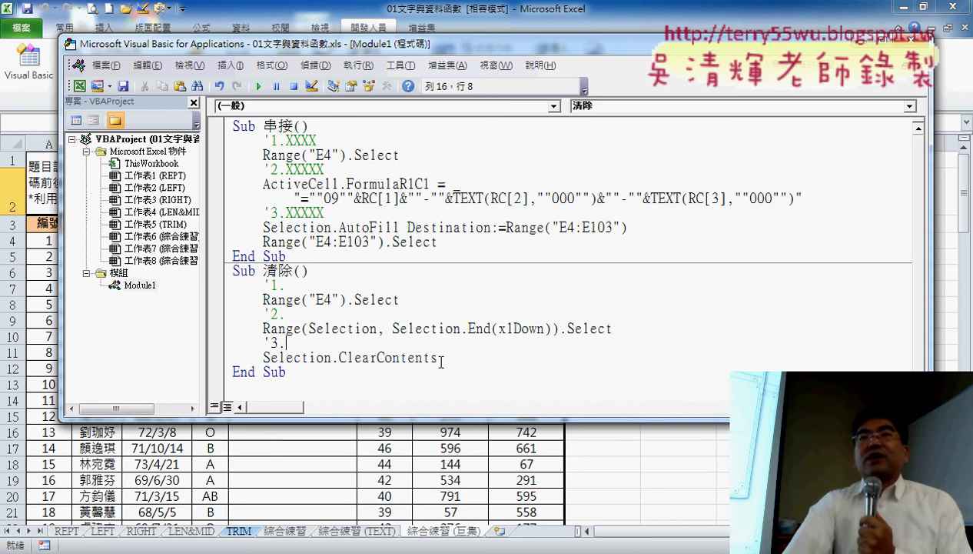
pyautogui.moveTo(437, 357); pyautogui.dragTo(339, 357)
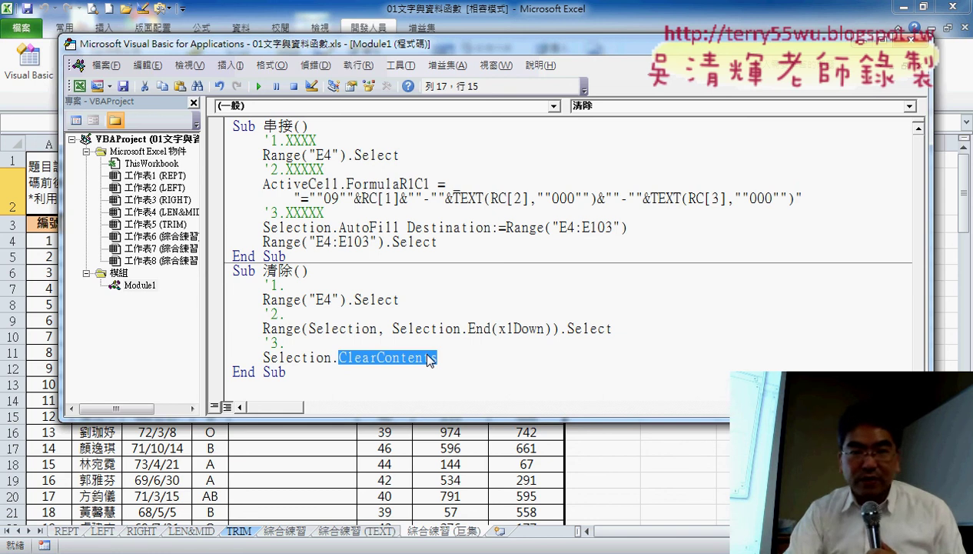
# - Deselect ClearContents and switch from the VBA editor back to the Excel worksheet
pyautogui.press('Left')
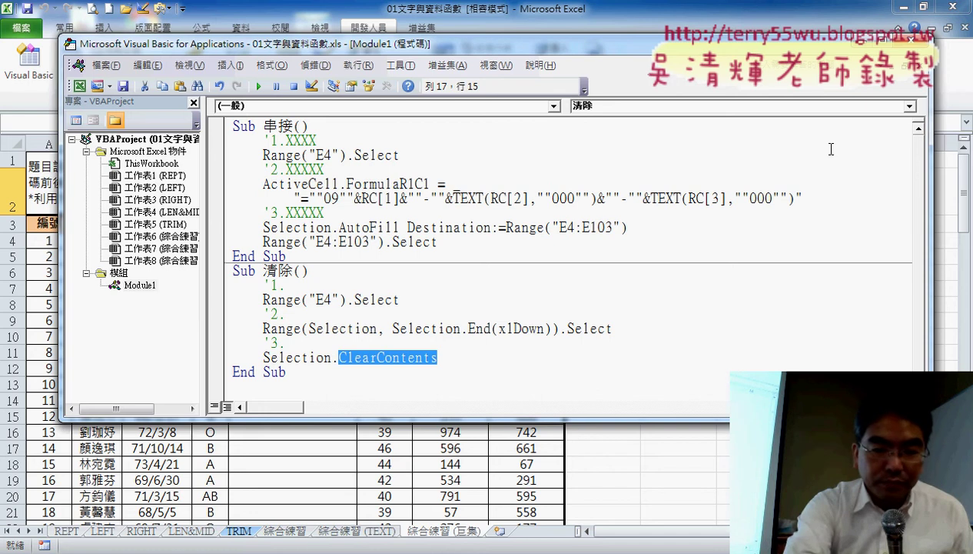
pyautogui.hotkey('alt', 'F11')
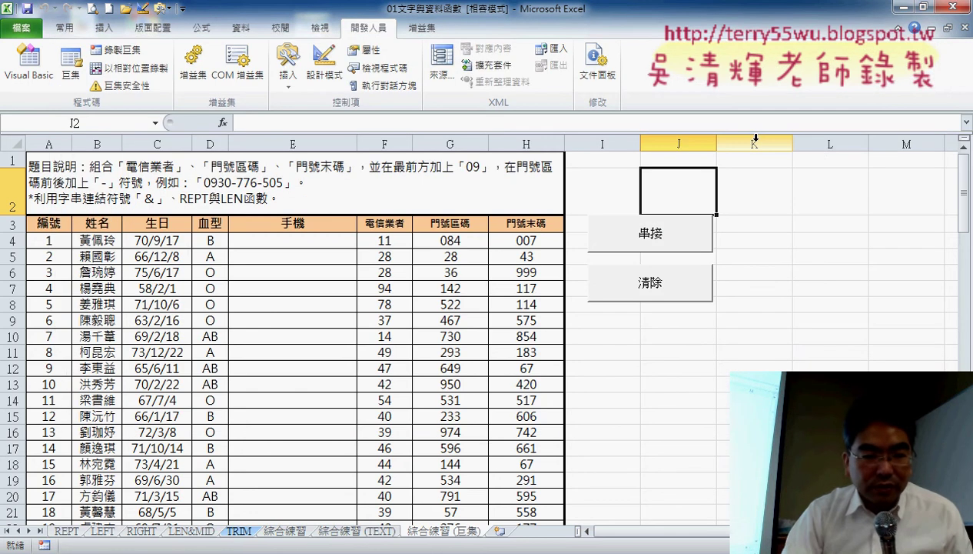
pyautogui.press('F8')
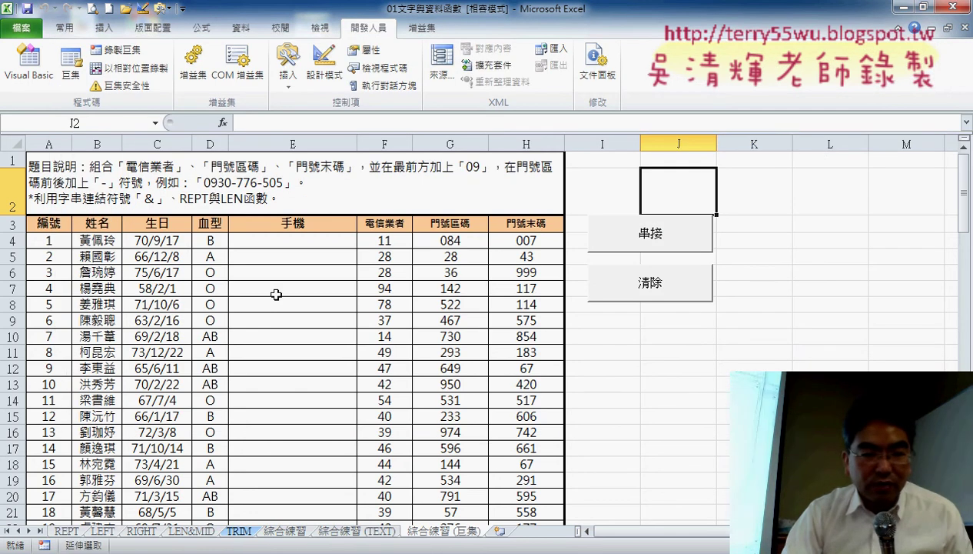
pyautogui.moveTo(210, 530)
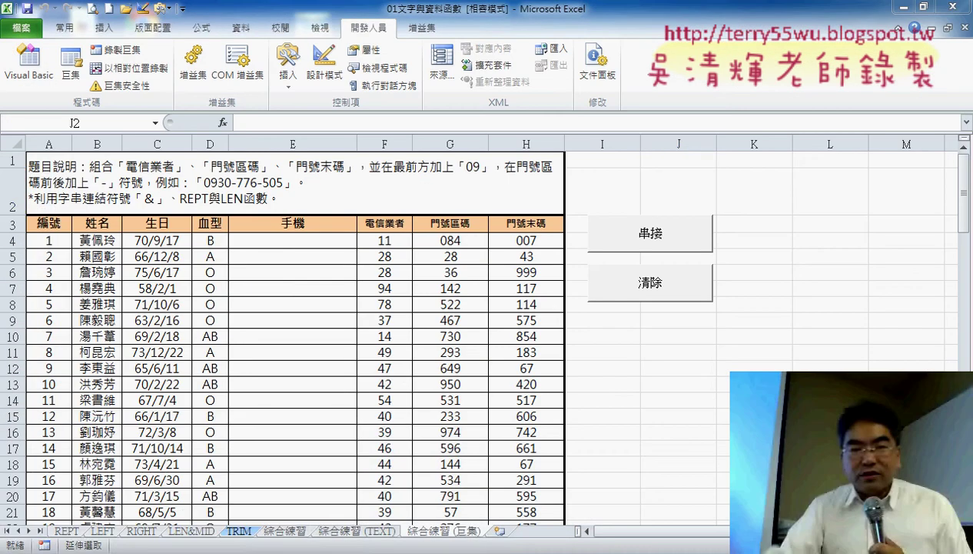
pyautogui.moveTo(116, 539)
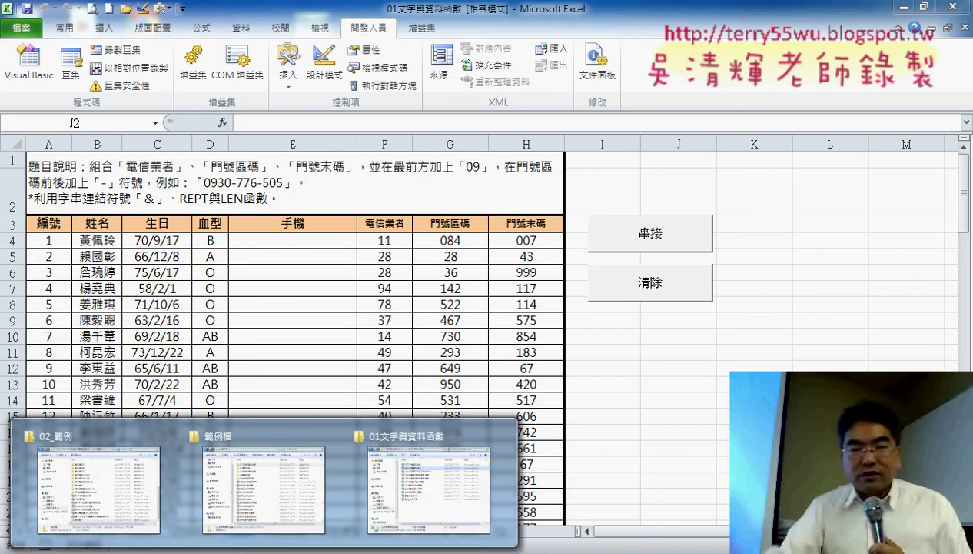
pyautogui.moveTo(424, 503)
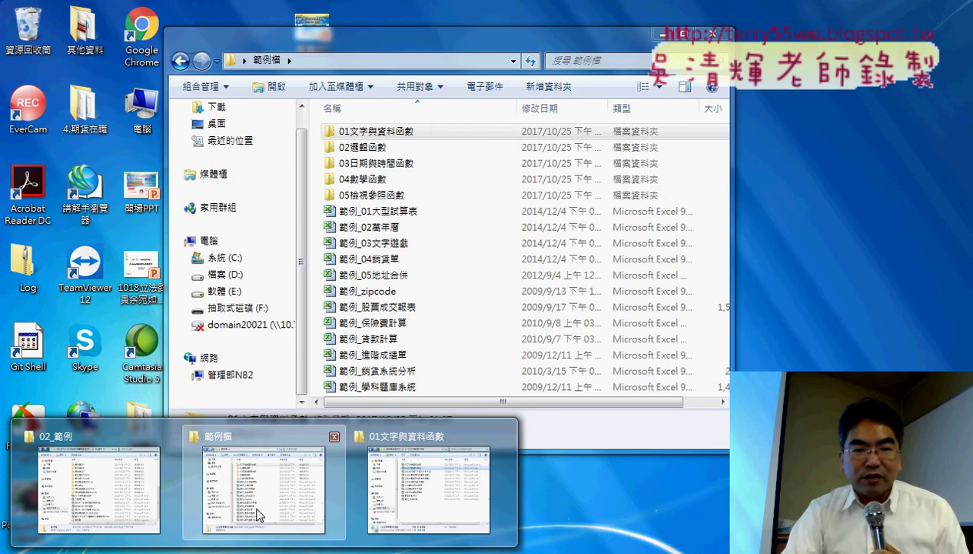
# - Bring the PowerPoint deck forward and scroll to slide 26 with the commented macro code
pyautogui.click(260, 515)
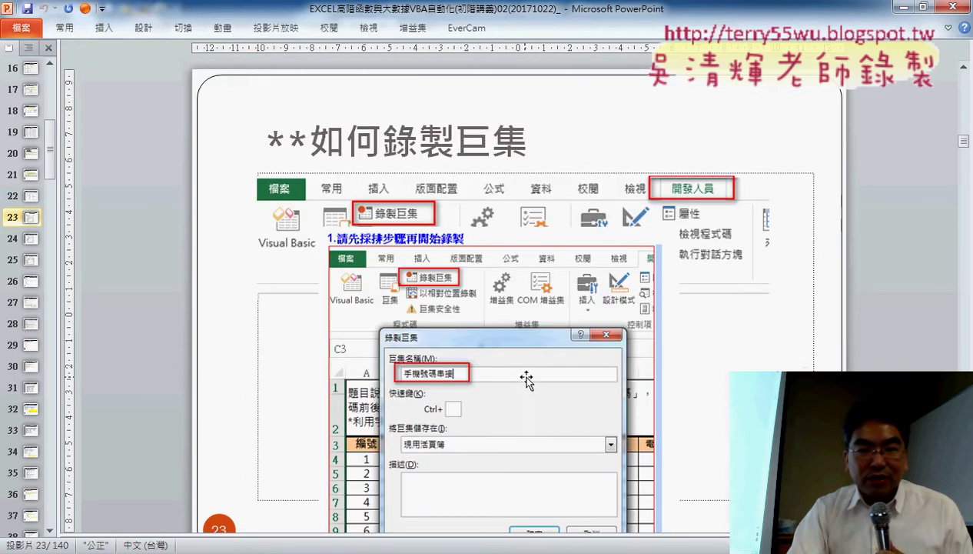
pyautogui.scroll(-6, 527, 378)
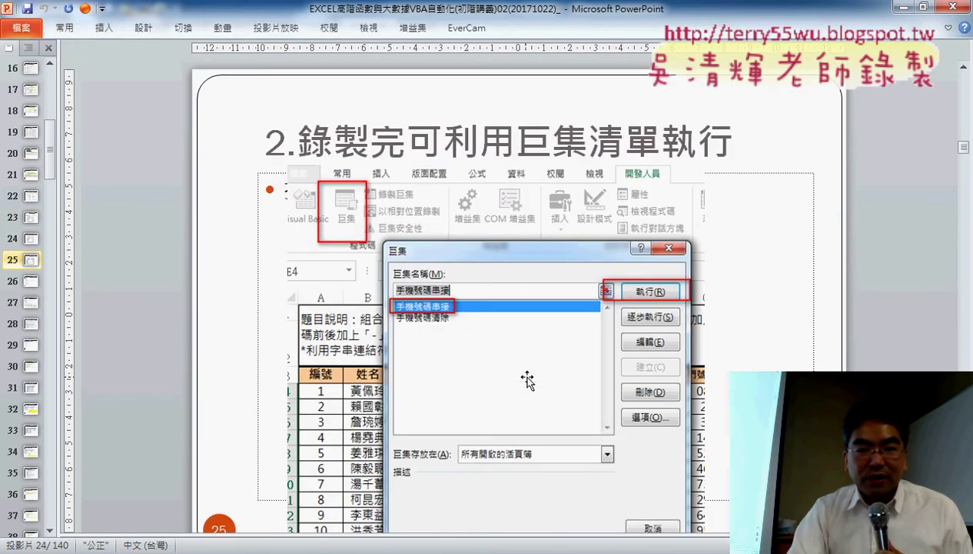
pyautogui.scroll(-1, 527, 378)
pyautogui.scroll(-2, 527, 378)
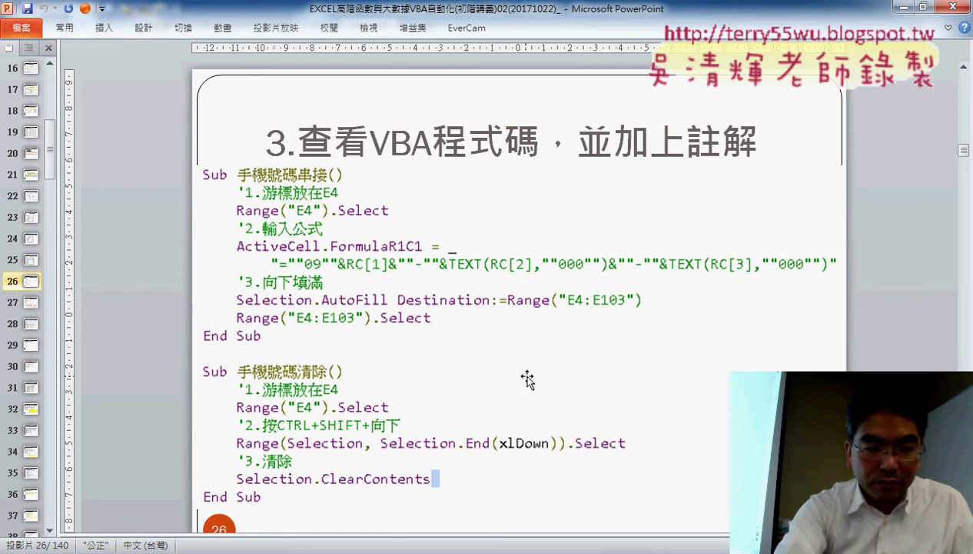
# - Switch from the slides back to the VBA editor showing the commented 手機號碼串接 macro
pyautogui.hotkey('alt', 'Tab')
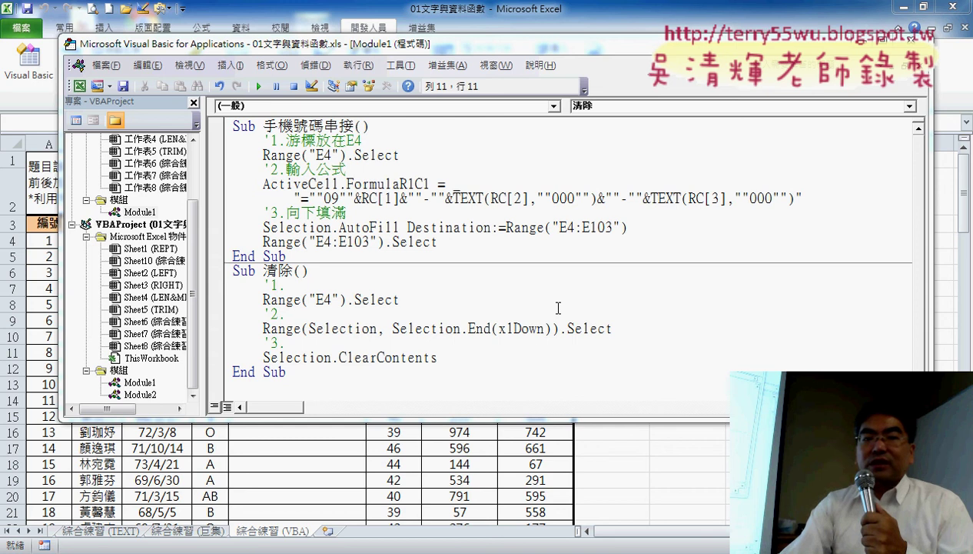
pyautogui.moveTo(612, 227); pyautogui.dragTo(591, 227)
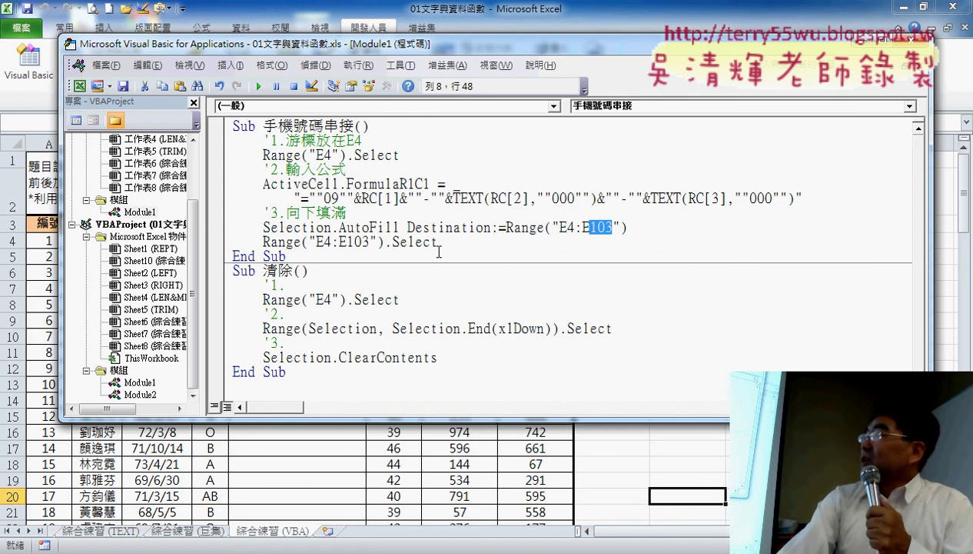
pyautogui.moveTo(370, 242); pyautogui.dragTo(349, 243)
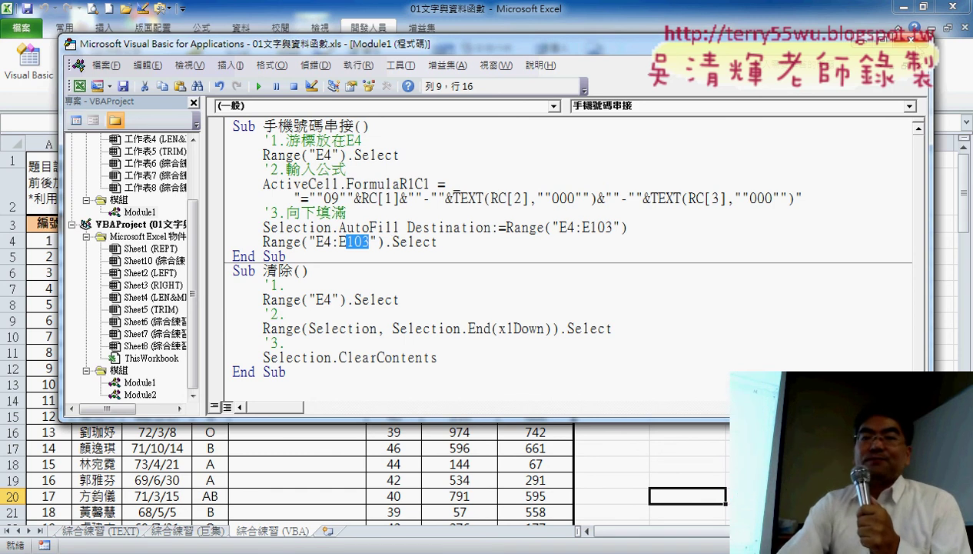
# - Test the 門號 and 清除 buttons to fill and clear column E, then close the workbook unsaved
pyautogui.click(919, 44)
pyautogui.click(639, 444)
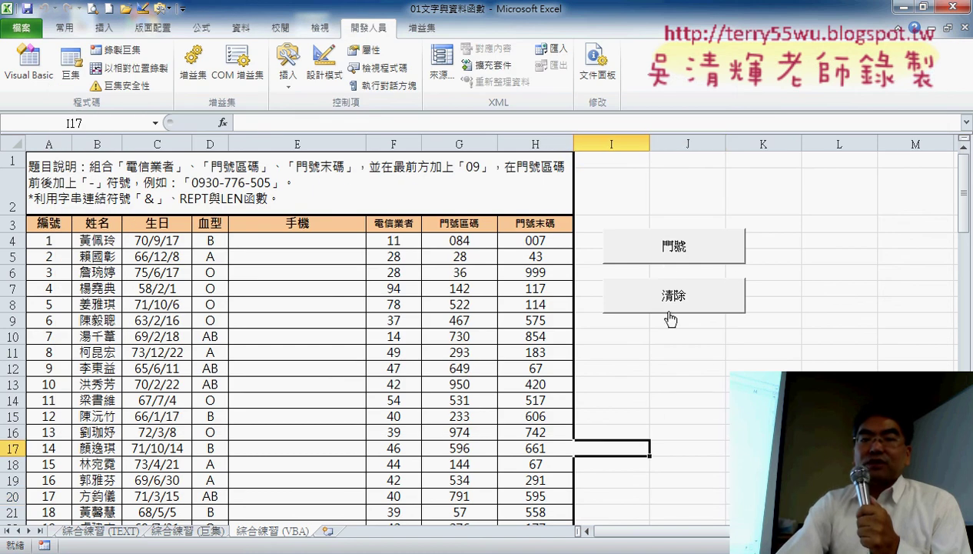
pyautogui.click(669, 246)
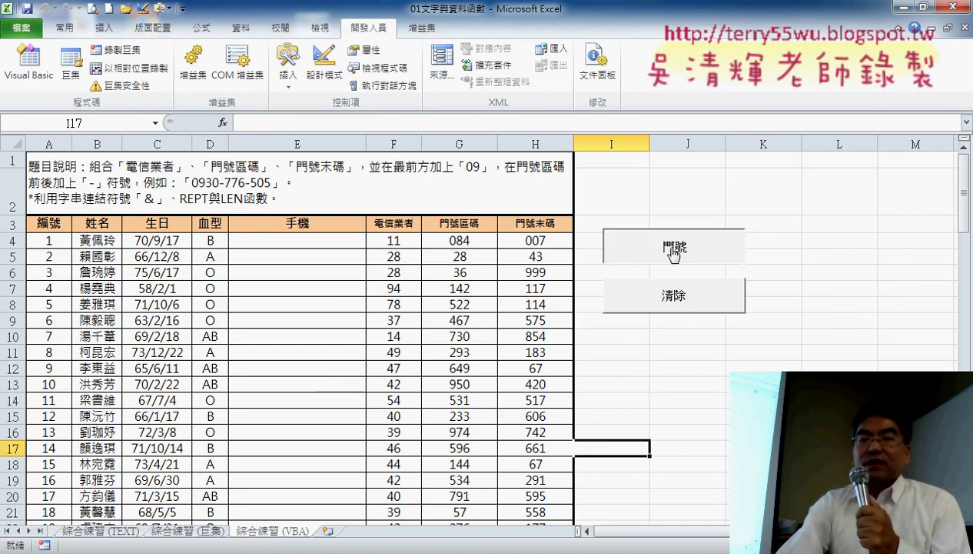
pyautogui.click(666, 295)
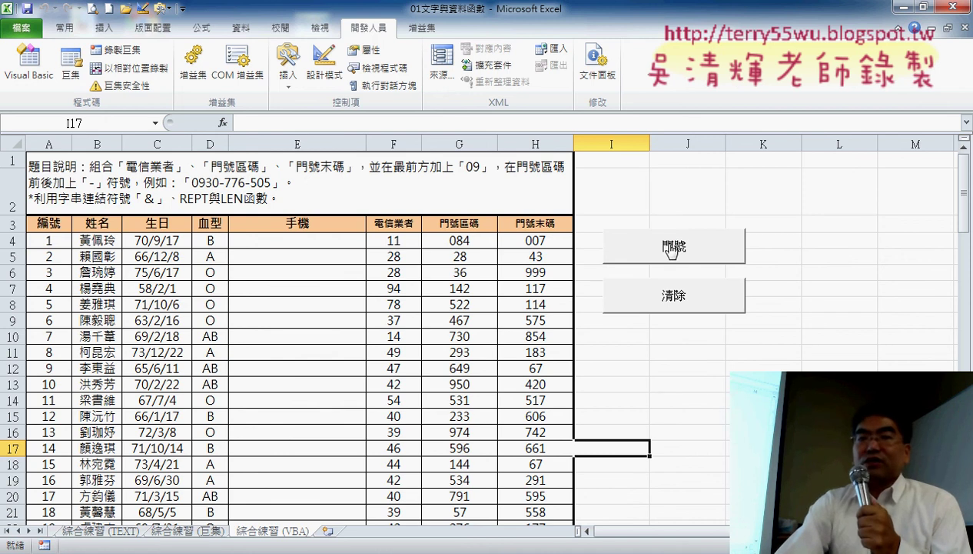
pyautogui.click(955, 8)
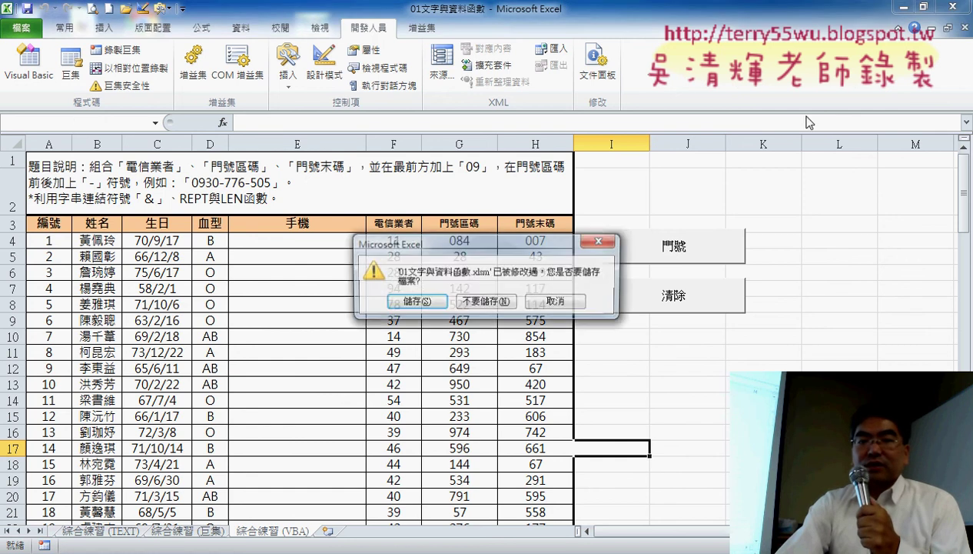
pyautogui.click(486, 301)
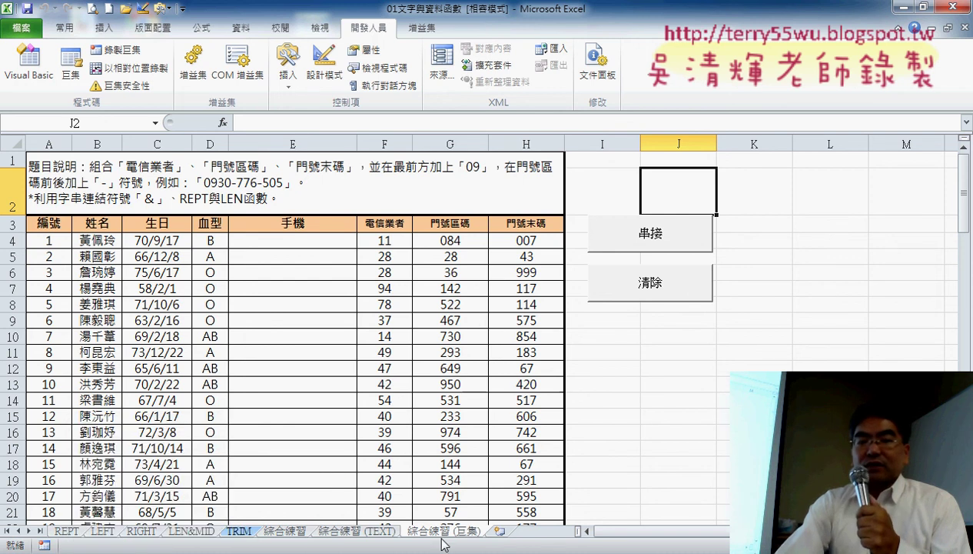
# - Duplicate the 綜合練習 (巨集) sheet at the workbook's end and rename it 綜合練習 (VBA)
pyautogui.moveTo(443, 534); pyautogui.dragTo(527, 531)
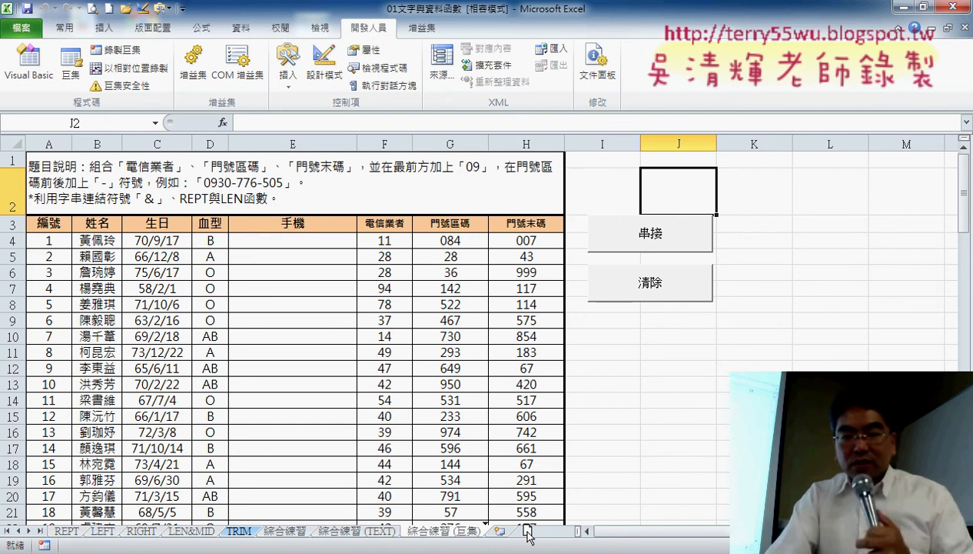
pyautogui.moveTo(527, 534); pyautogui.dragTo(615, 549)
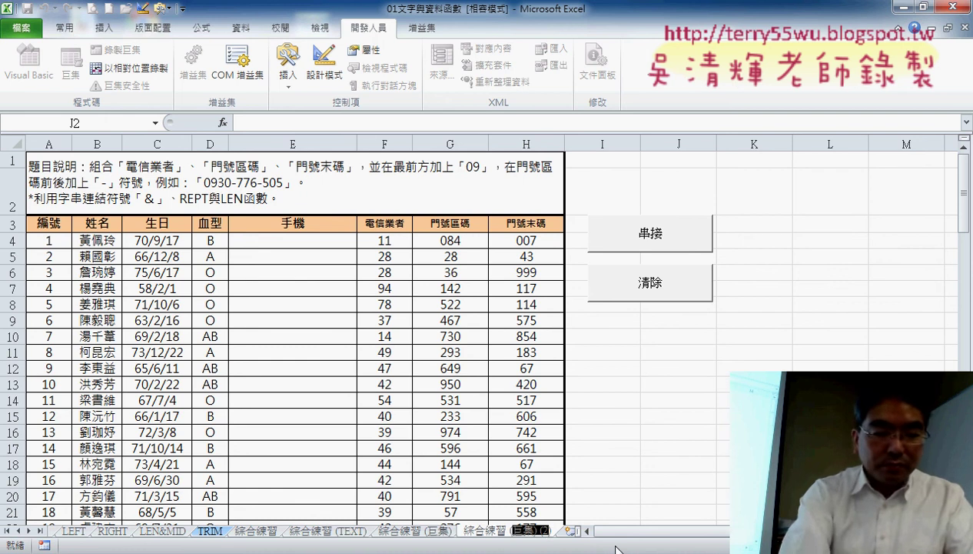
pyautogui.write('VBA)')
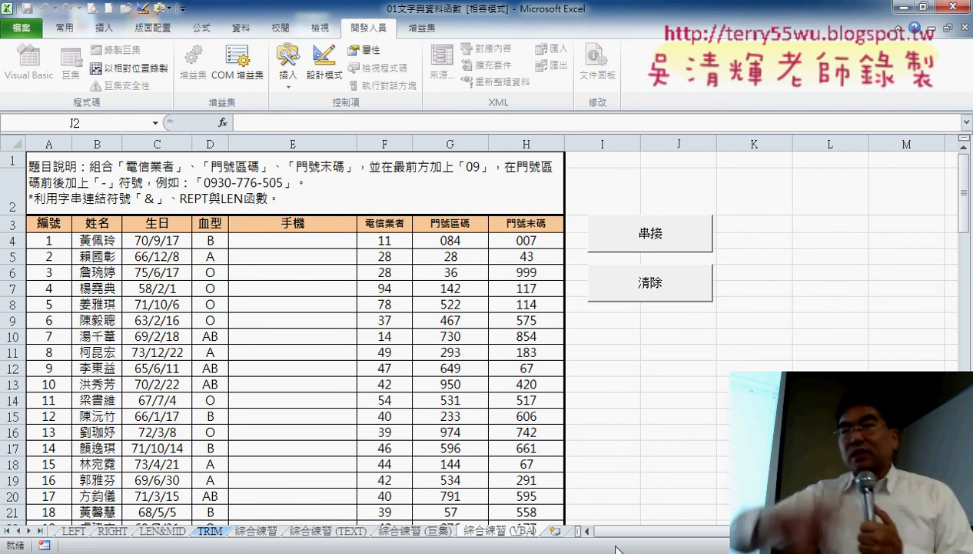
pyautogui.press('Return')
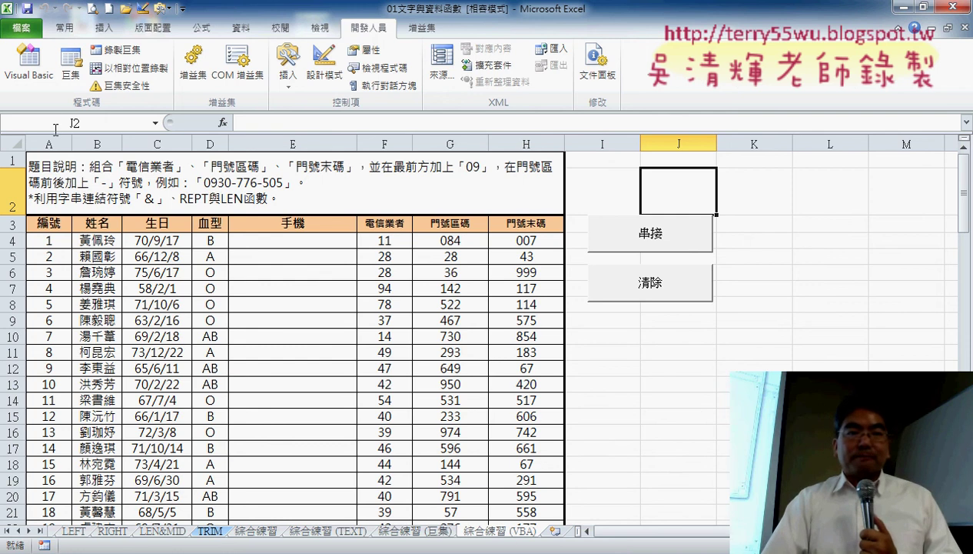
# - Open Visual Basic on Module1's macros and stretch the editor window's bottom edge down
pyautogui.click(40, 80)
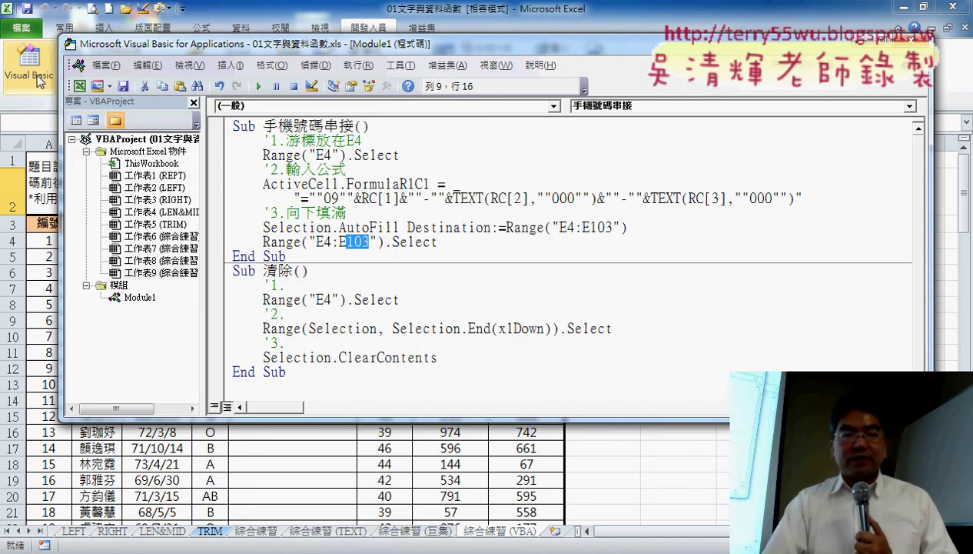
pyautogui.moveTo(312, 422); pyautogui.dragTo(334, 467)
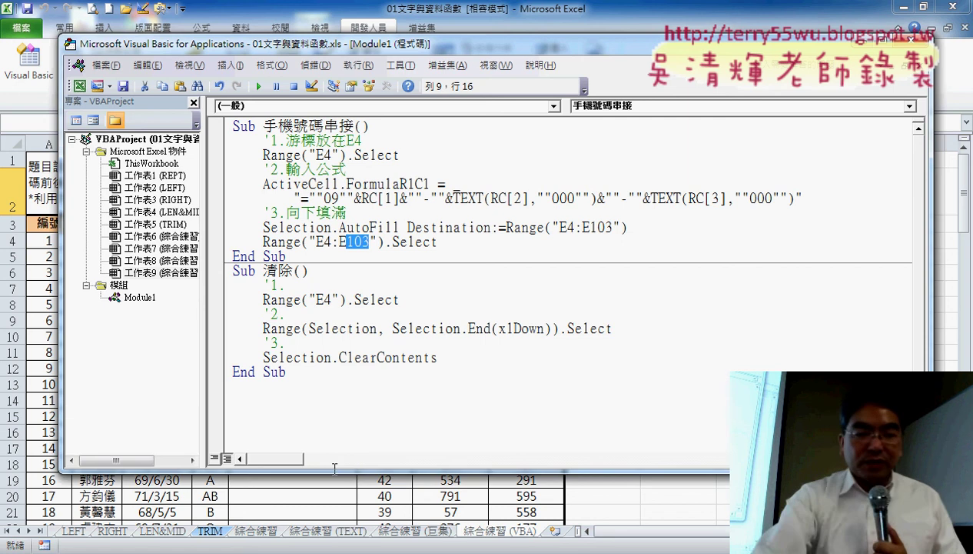